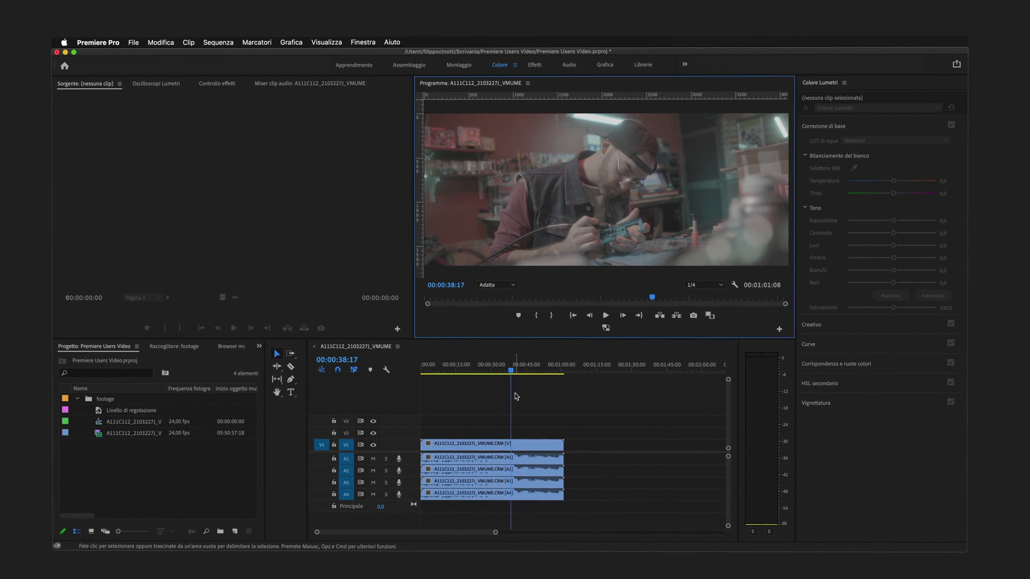
# Step: Switch to Premiere Pro and open the footage bin of the Premiere Users Video project, showing its contents as a list
pyautogui.click(514, 396)
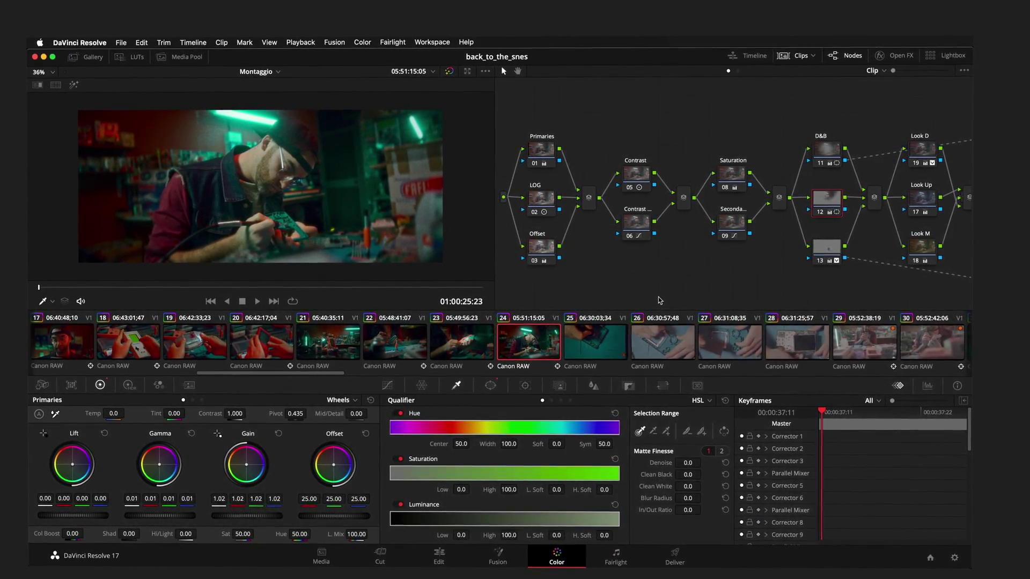
pyautogui.hotkey('ctrl', 'Right')
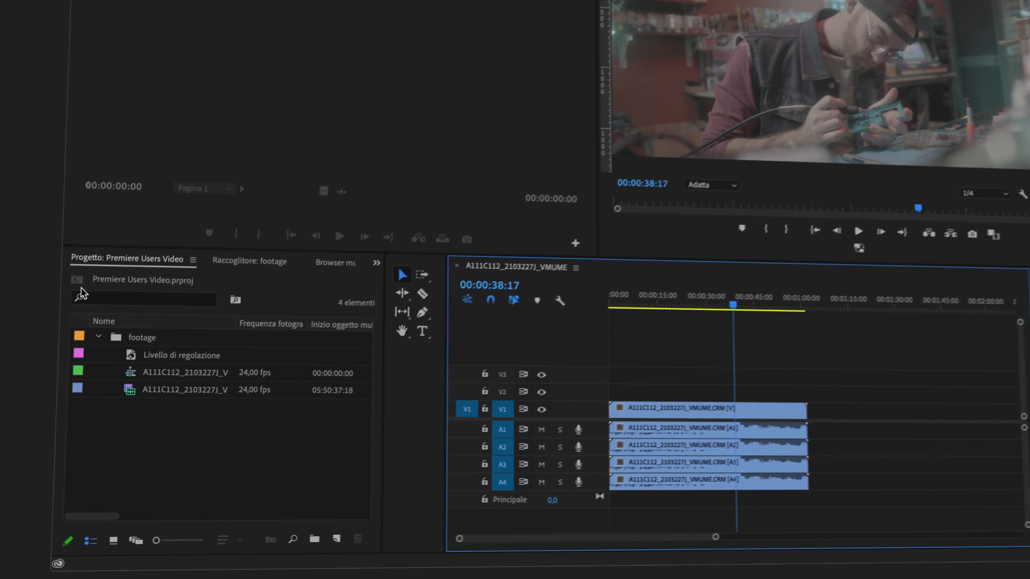
pyautogui.click(205, 336)
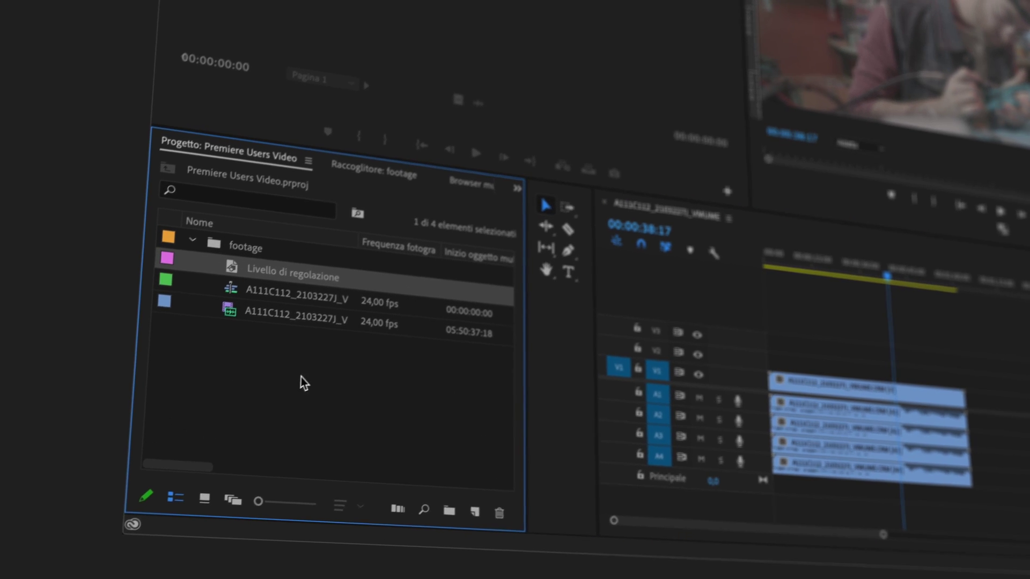
pyautogui.click(375, 343)
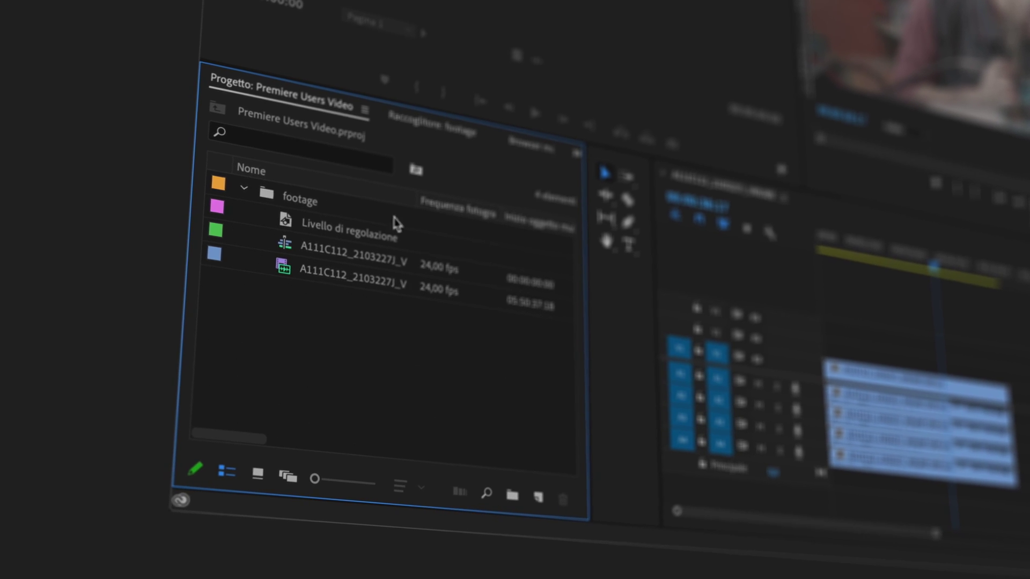
pyautogui.click(260, 472)
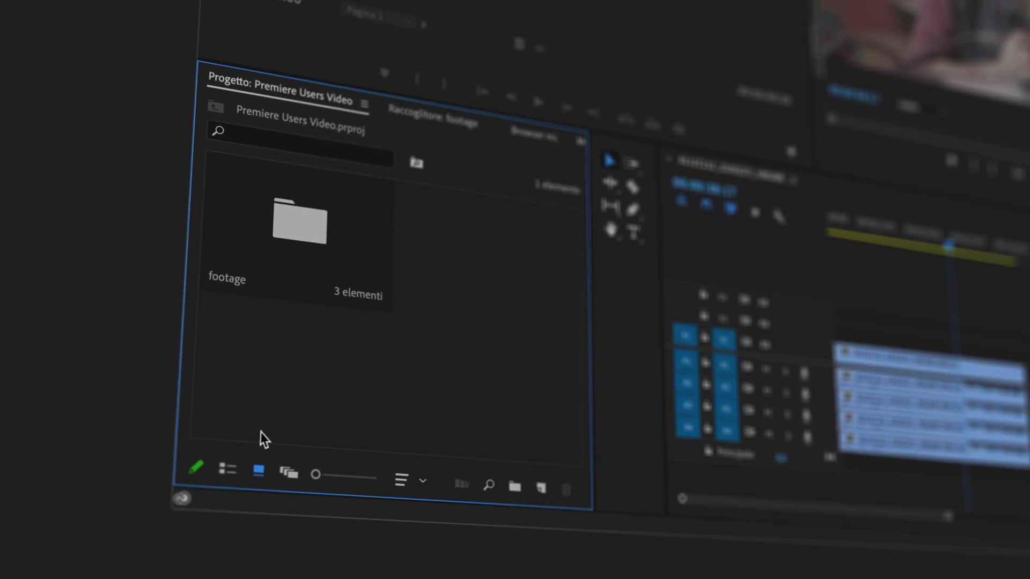
pyautogui.click(311, 221)
pyautogui.doubleClick(313, 222)
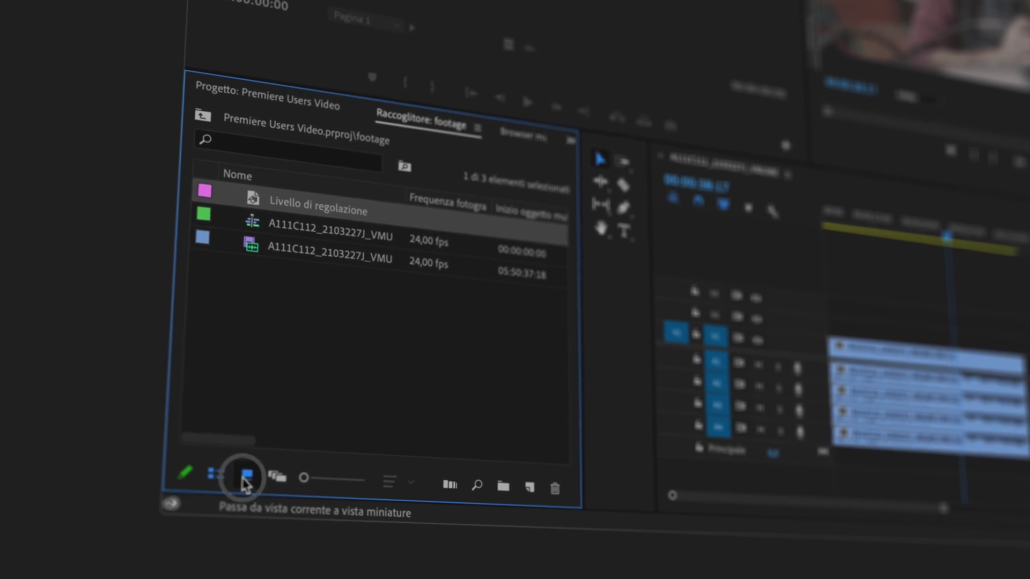
pyautogui.click(256, 472)
pyautogui.click(213, 474)
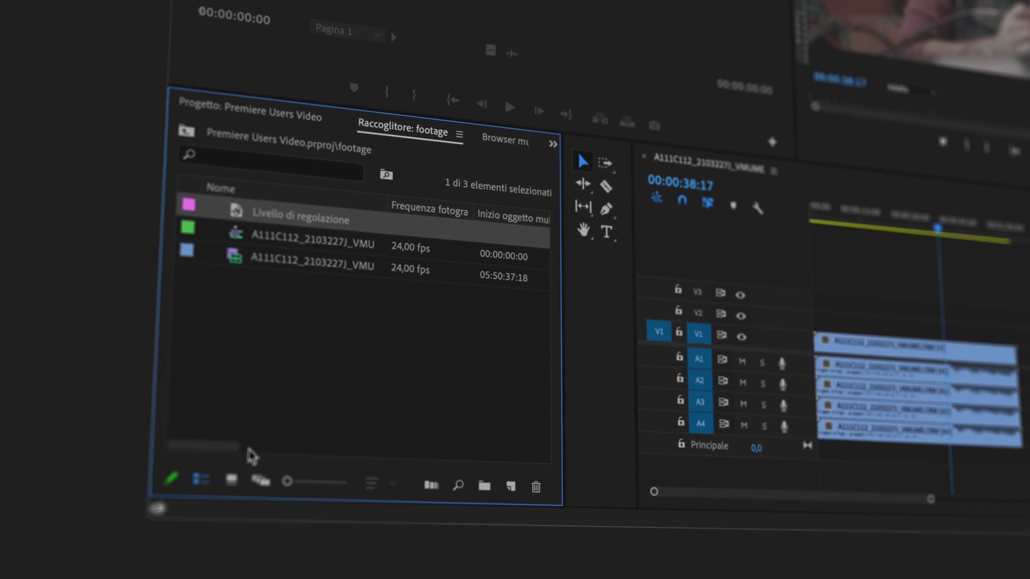
pyautogui.click(448, 354)
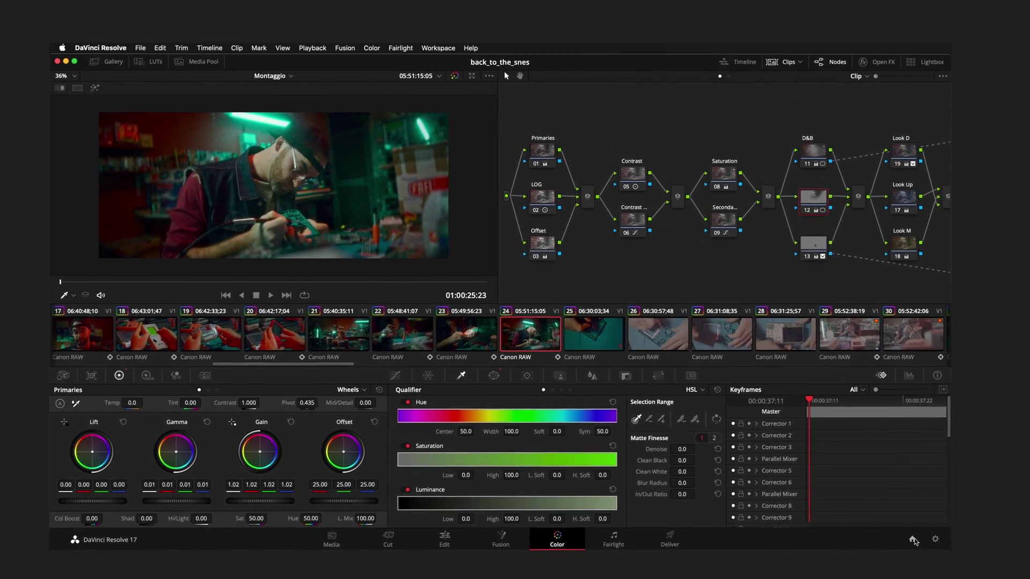
# Step: Switch to DaVinci Resolve, open the Project Manager and examine the management and export options for the back_to_the_snes project
pyautogui.click(1017, 520)
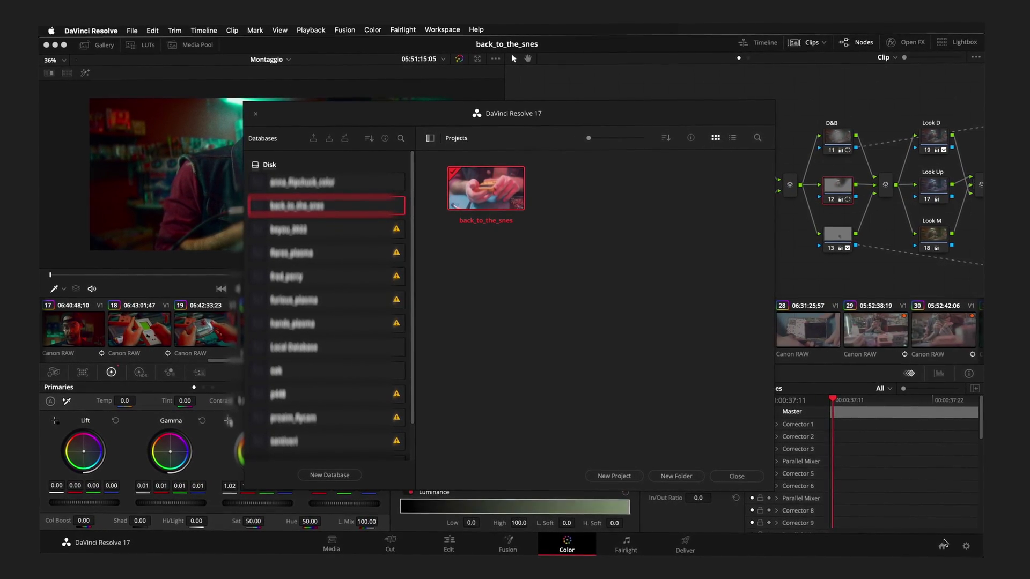
pyautogui.moveTo(448, 121); pyautogui.dragTo(434, 121)
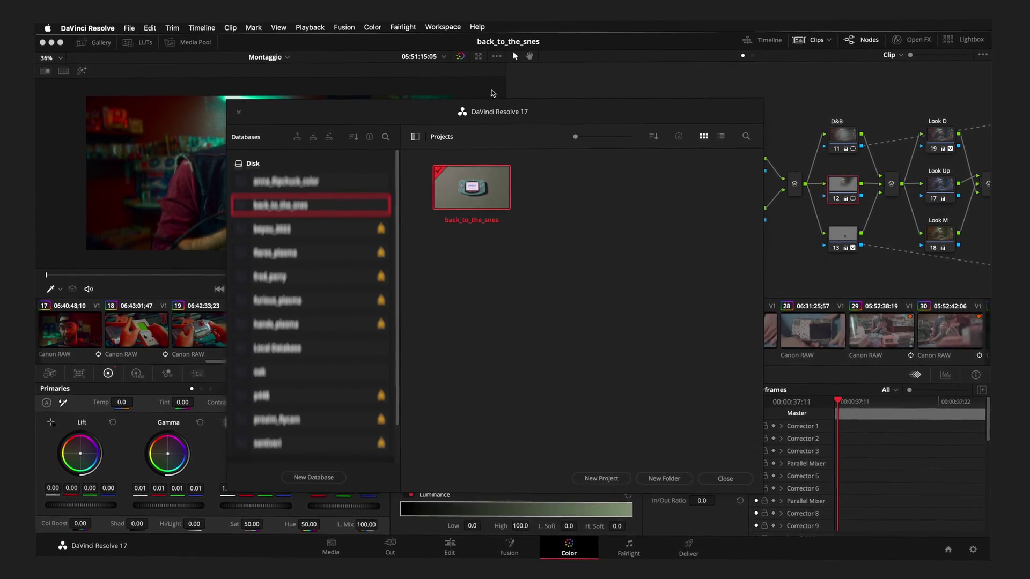
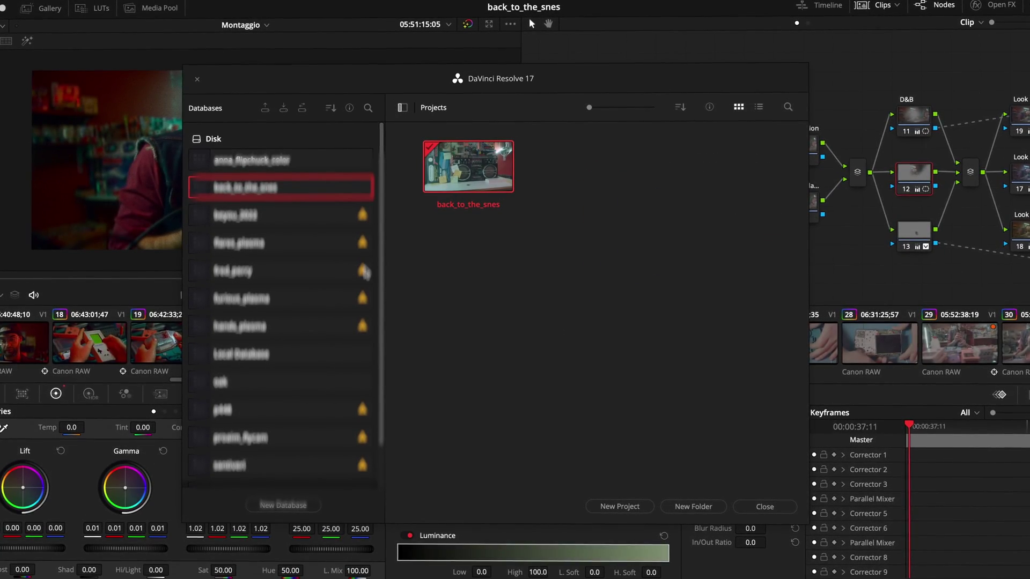
pyautogui.rightClick(450, 161)
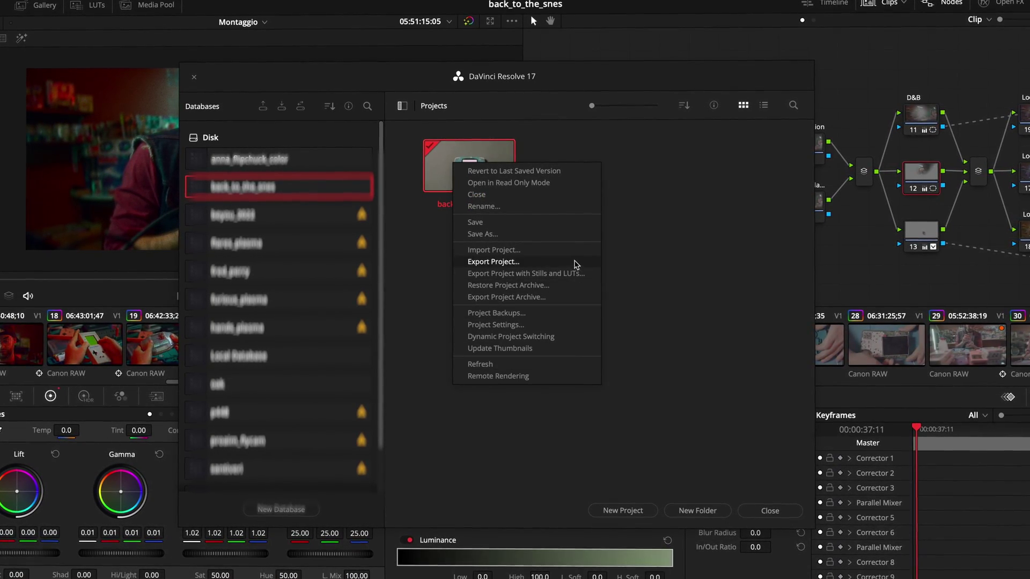
pyautogui.click(424, 231)
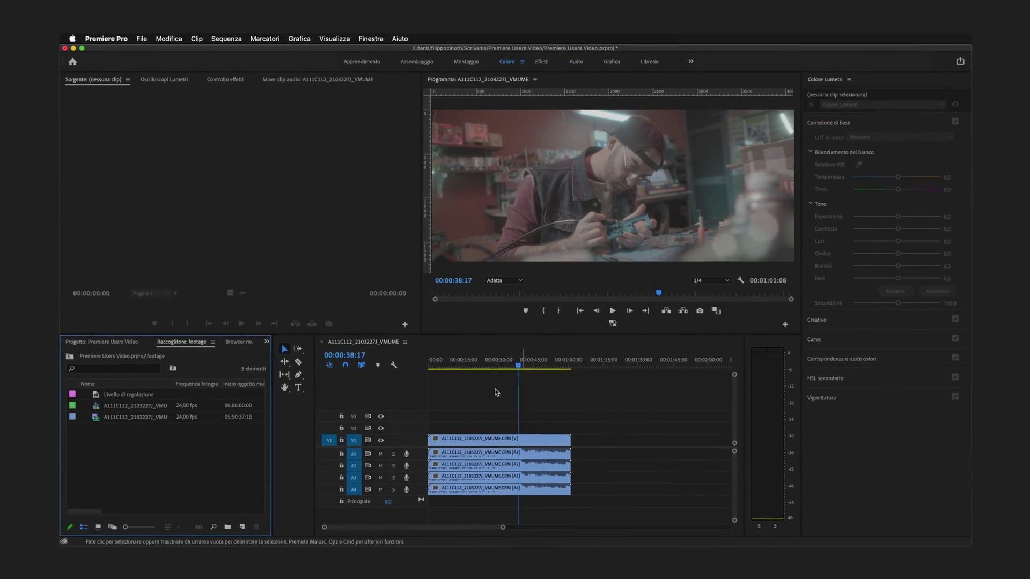
# Step: Switch to Premiere Pro and move the sequence playhead to 00:00:38:07
pyautogui.moveTo(495, 392); pyautogui.dragTo(536, 491)
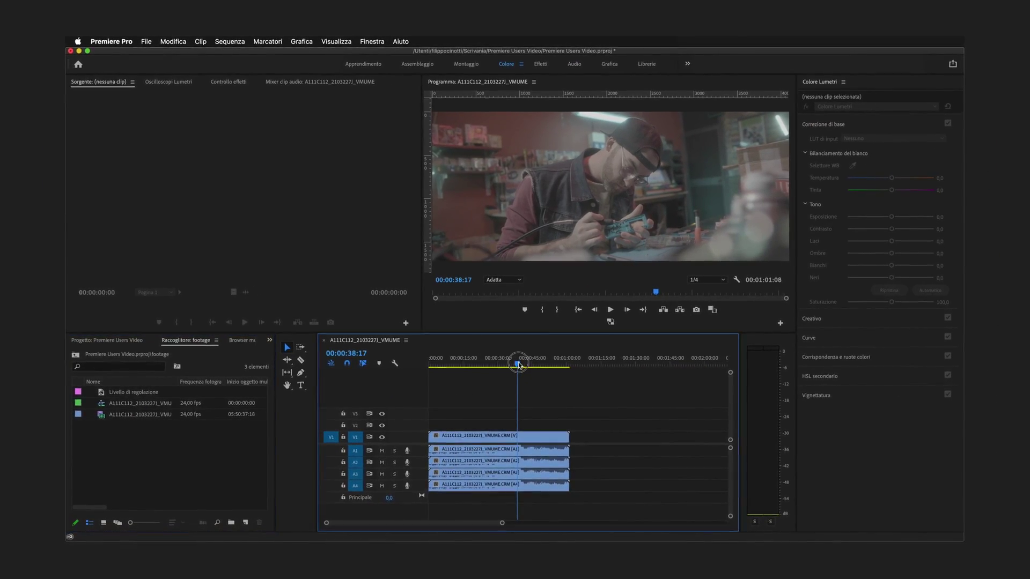
pyautogui.click(520, 367)
pyautogui.click(552, 391)
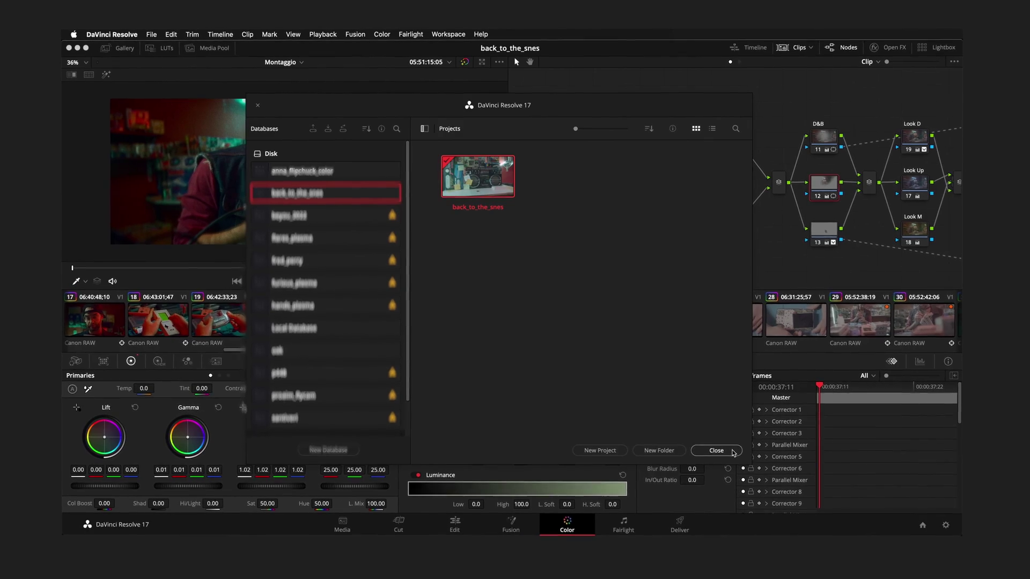
# Step: Close the Project Manager in DaVinci Resolve and review the Color science options in the project's Color Management settings
pyautogui.click(714, 448)
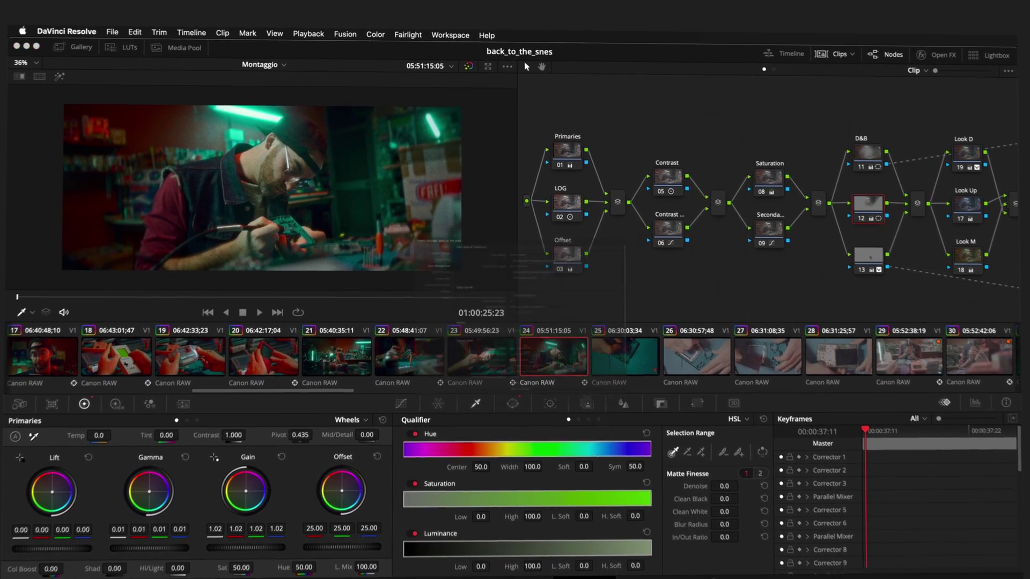
pyautogui.click(950, 531)
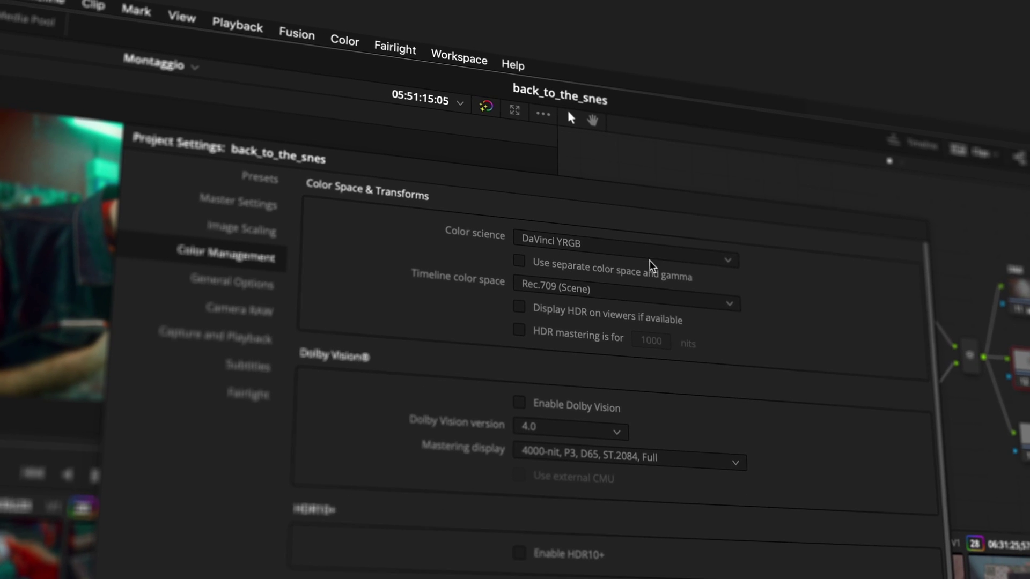
pyautogui.click(700, 223)
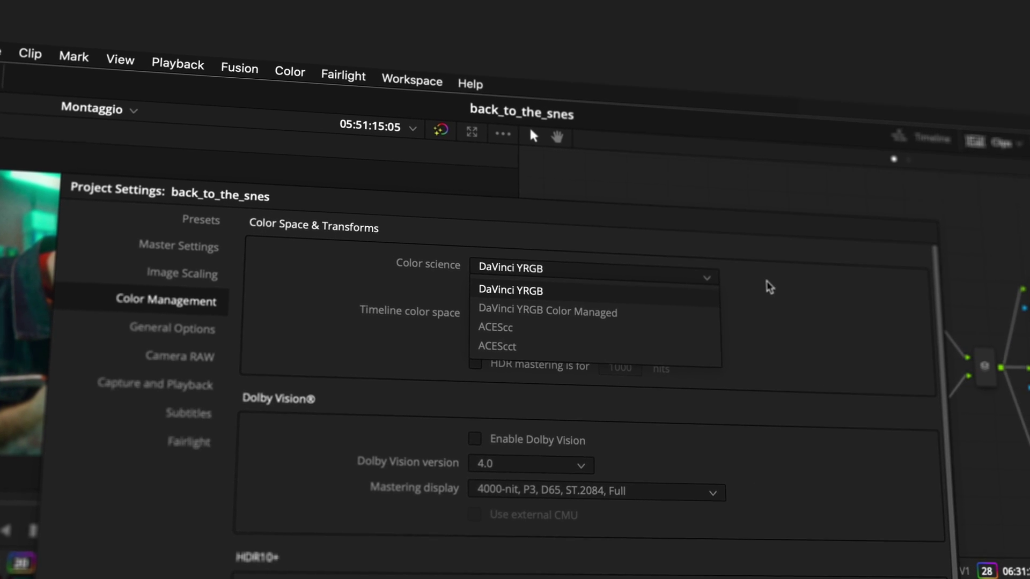
pyautogui.click(730, 295)
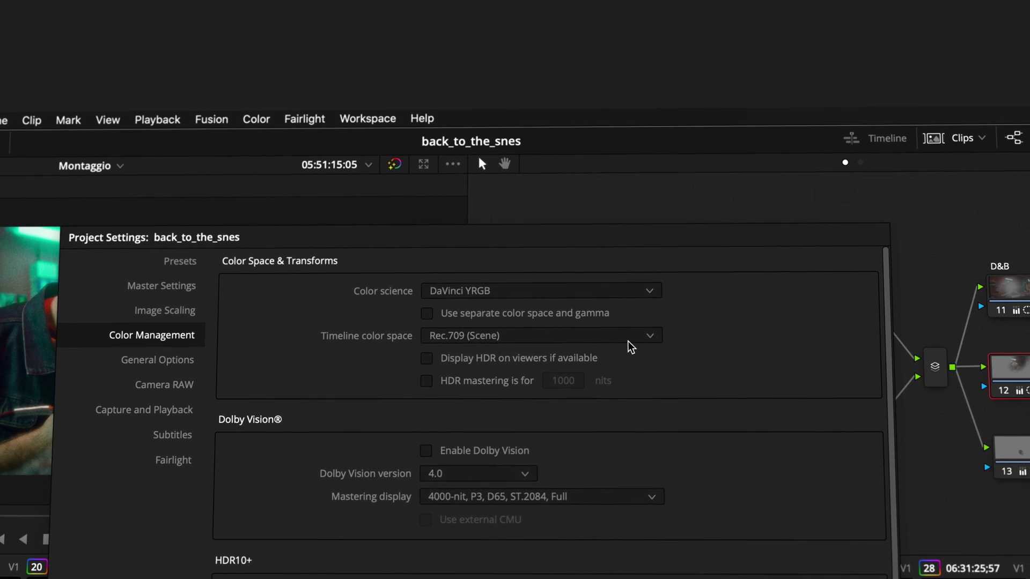
# Step: Set the color science to DaVinci YRGB Color Managed and the Resolve color management preset to Custom
pyautogui.click(643, 334)
pyautogui.click(618, 298)
pyautogui.click(617, 296)
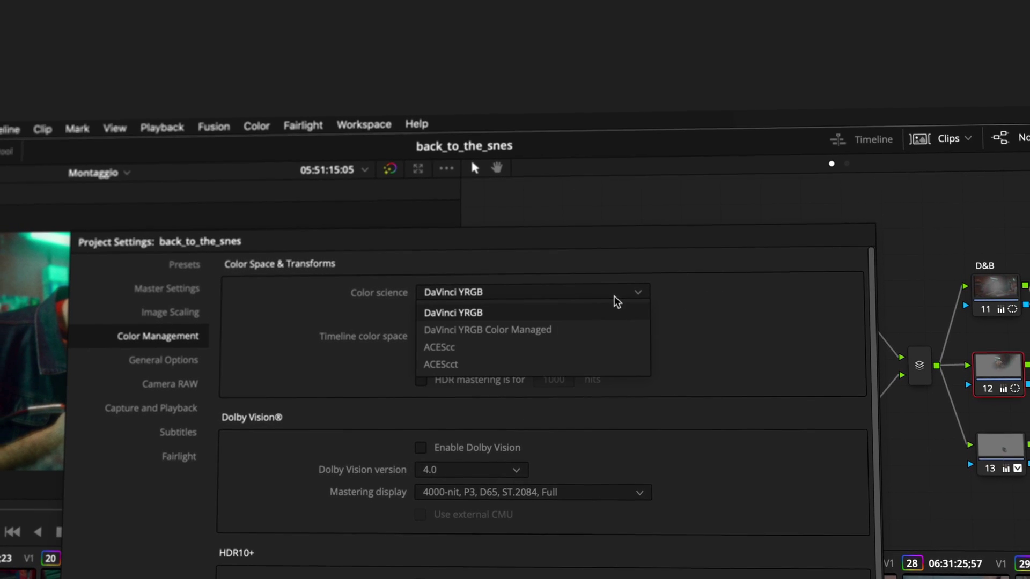
pyautogui.click(590, 328)
pyautogui.click(536, 313)
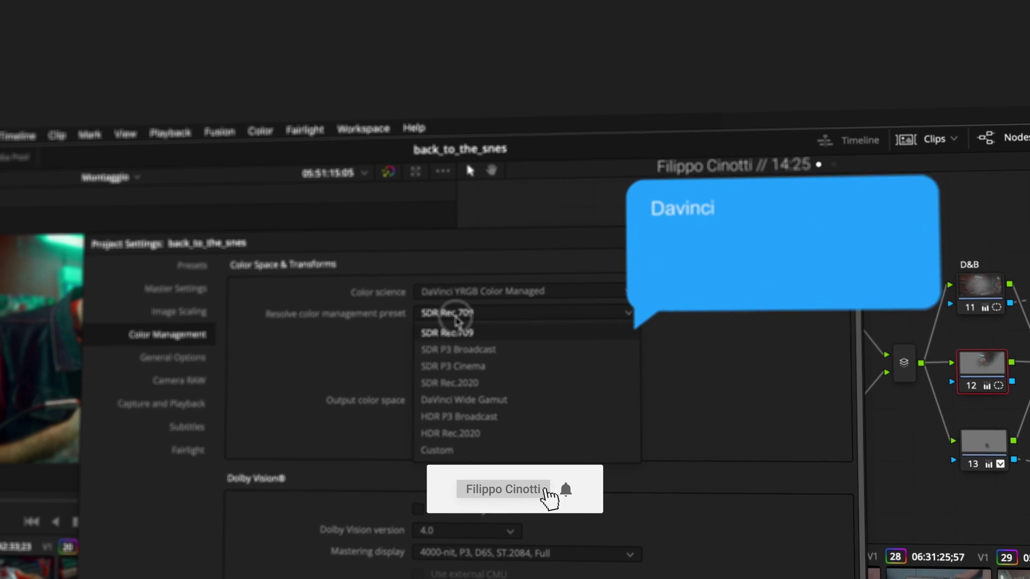
pyautogui.click(466, 449)
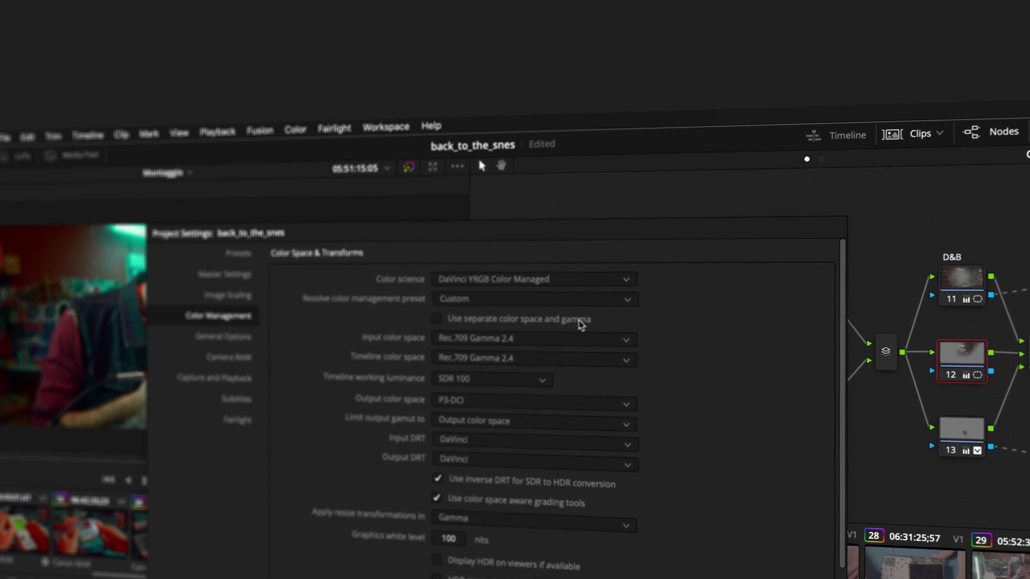
# Step: Set the project's color science back to DaVinci YRGB and leave the project settings
pyautogui.click(553, 279)
pyautogui.click(555, 292)
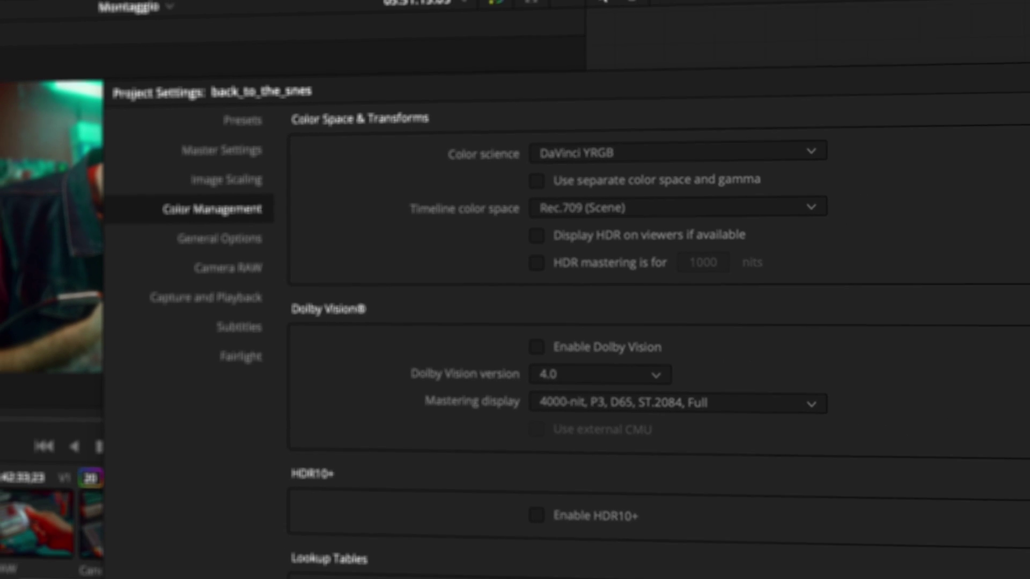
pyautogui.press('Return')
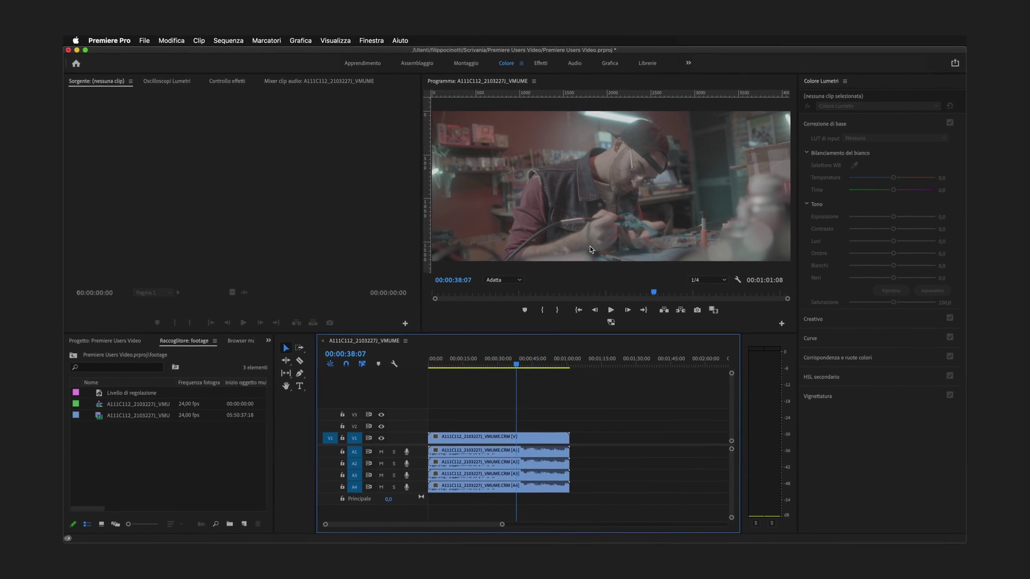
# Step: In Premiere Pro, look over the V1 clip's Creativo and Curve settings in Lumetri Color and display the Lumetri scopes
pyautogui.click(534, 427)
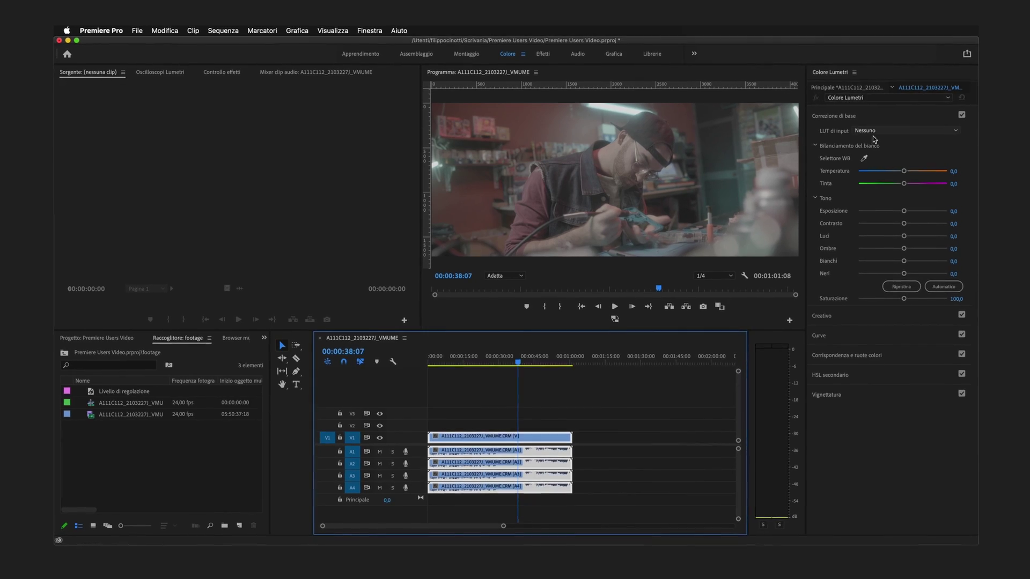
pyautogui.click(828, 315)
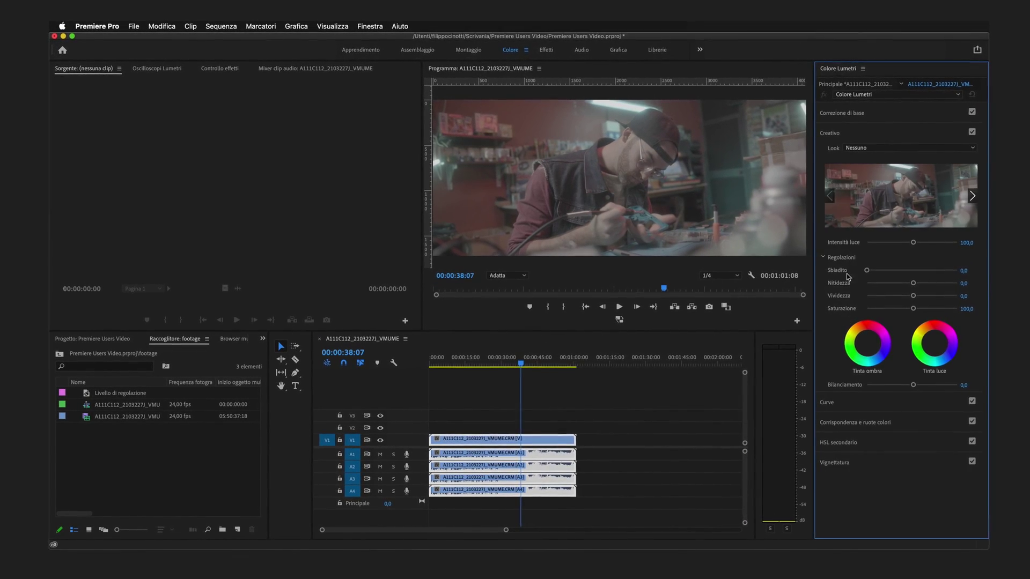
pyautogui.click(846, 402)
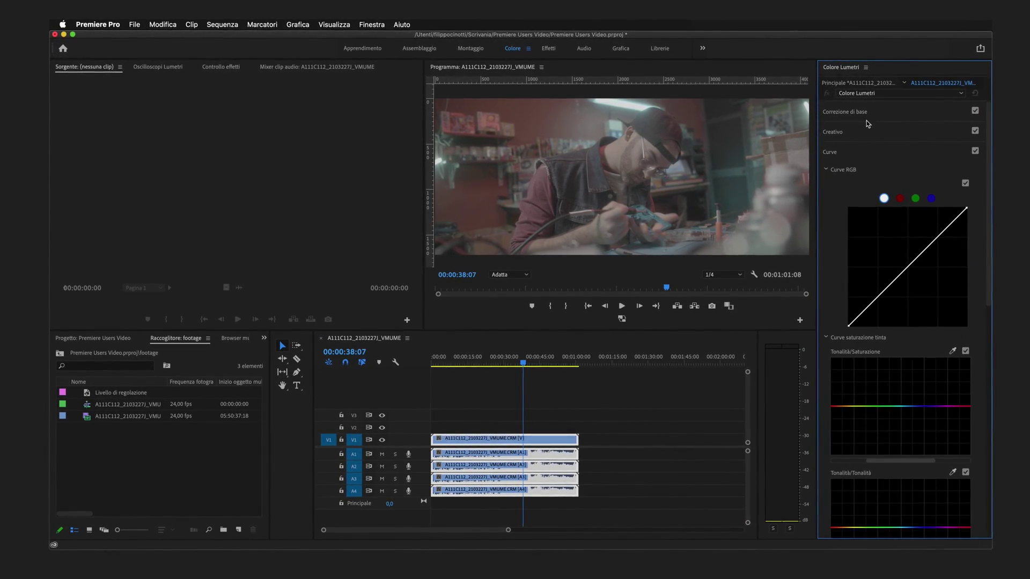
pyautogui.click(859, 151)
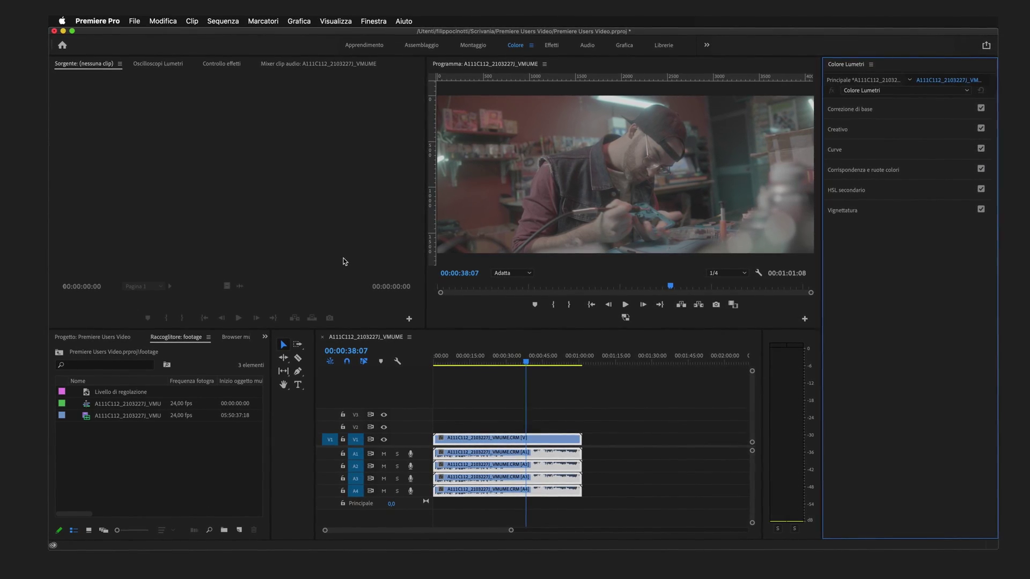
pyautogui.click(159, 63)
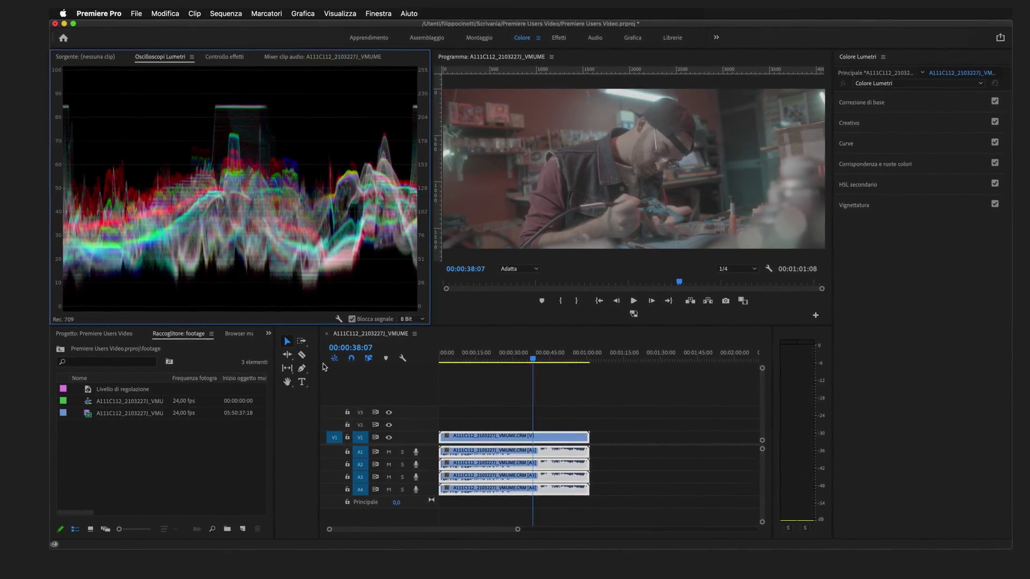
# Step: Place the adjustment layer from the footage bin on track V2 and extend it over the full length of the clip
pyautogui.moveTo(92, 393); pyautogui.dragTo(625, 421)
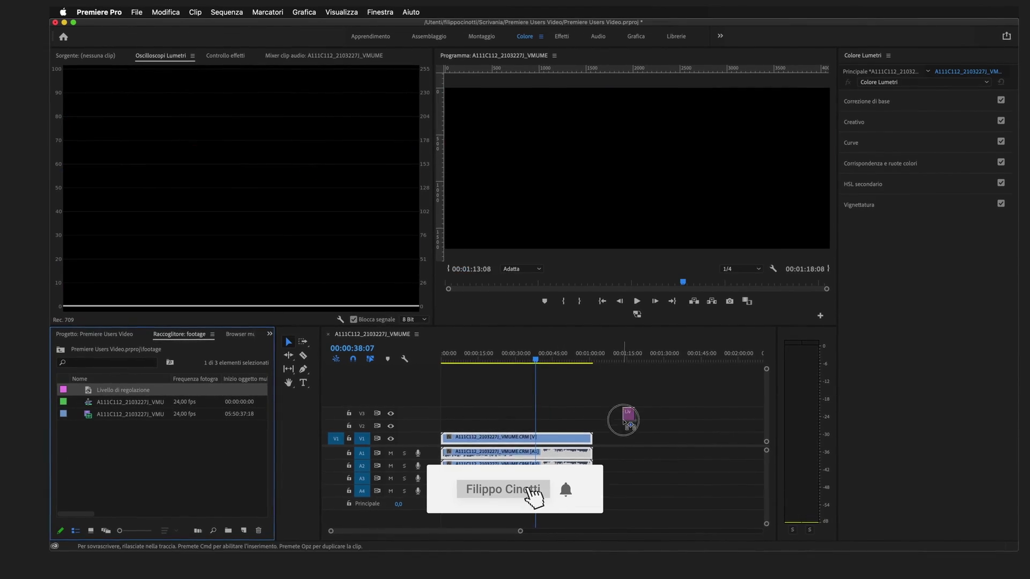
pyautogui.moveTo(449, 427); pyautogui.dragTo(579, 432)
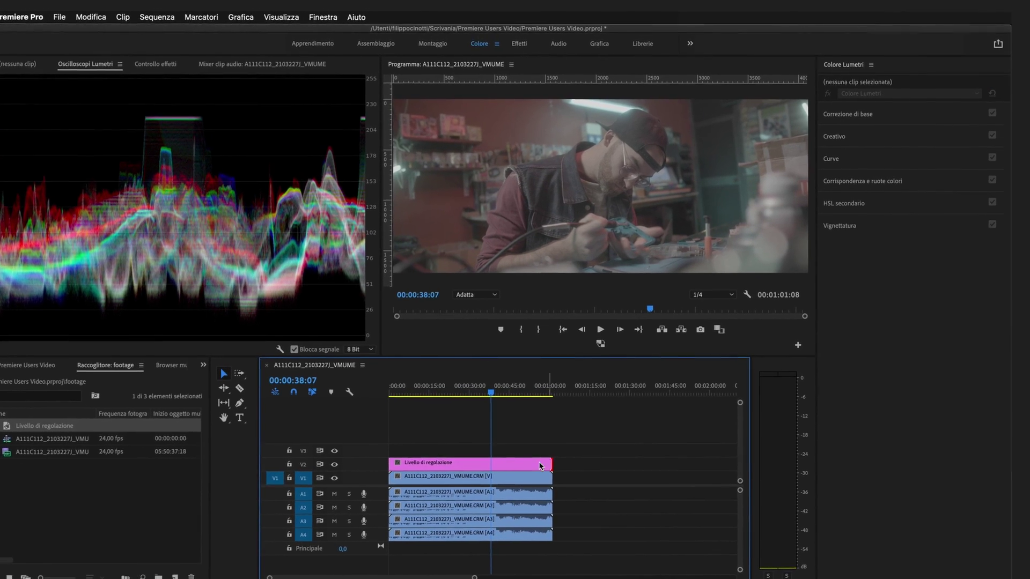
# Step: Apply the ALEXA_Default_LogC2Rec709 input LUT to the adjustment layer in the Lumetri basic correction
pyautogui.click(876, 117)
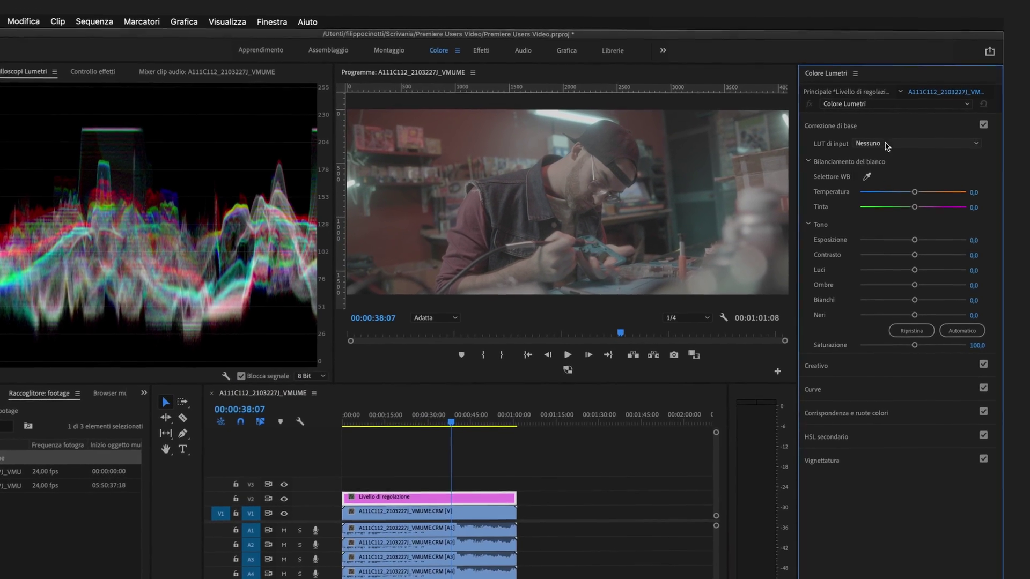
pyautogui.click(912, 136)
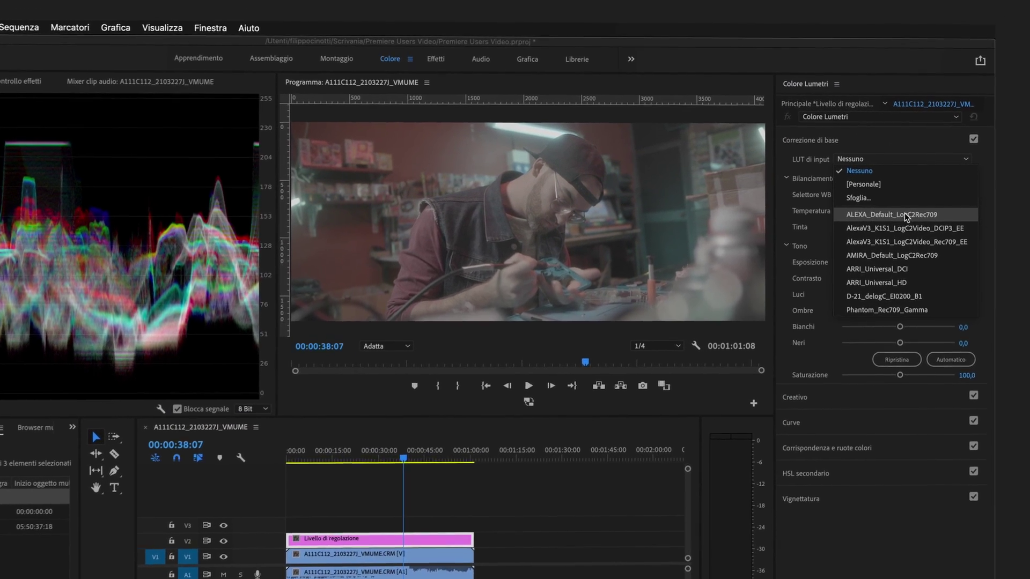
pyautogui.click(890, 204)
# Step: Set the adjustment layer's exposure (Esposizione) to 0,1 and highlights (Luci) to -27,6
pyautogui.moveTo(890, 274); pyautogui.dragTo(889, 276)
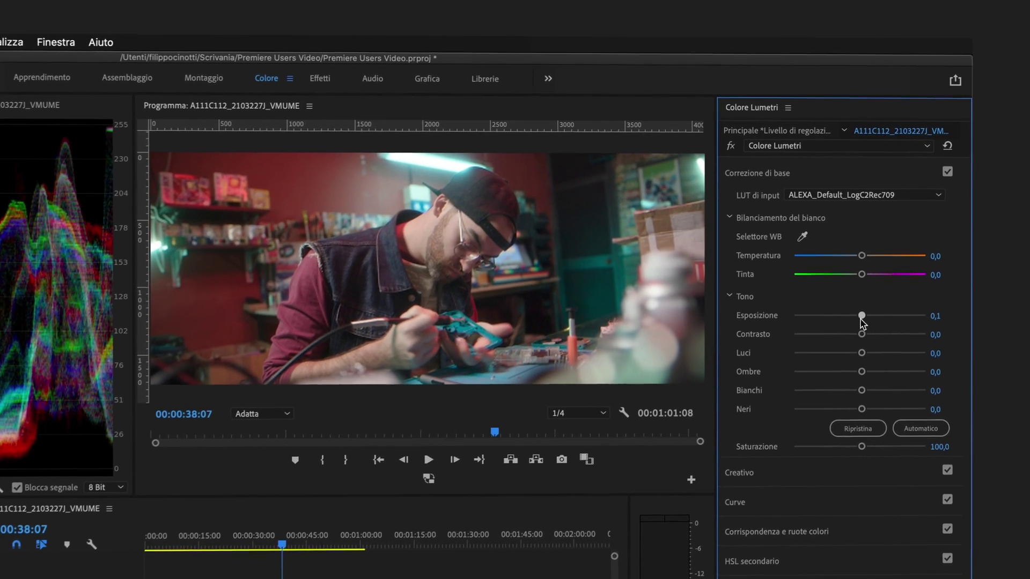
pyautogui.moveTo(851, 370); pyautogui.dragTo(812, 394)
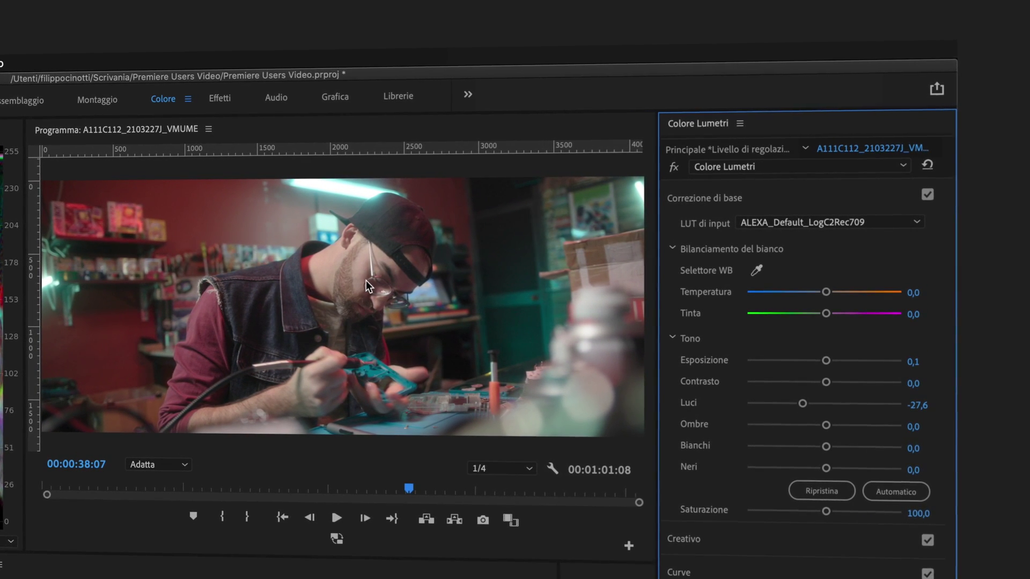
# Step: Darken the adjustment layer's shadows with a low point on the Lumetri RGB curve and add a second point in the highlights
pyautogui.click(798, 545)
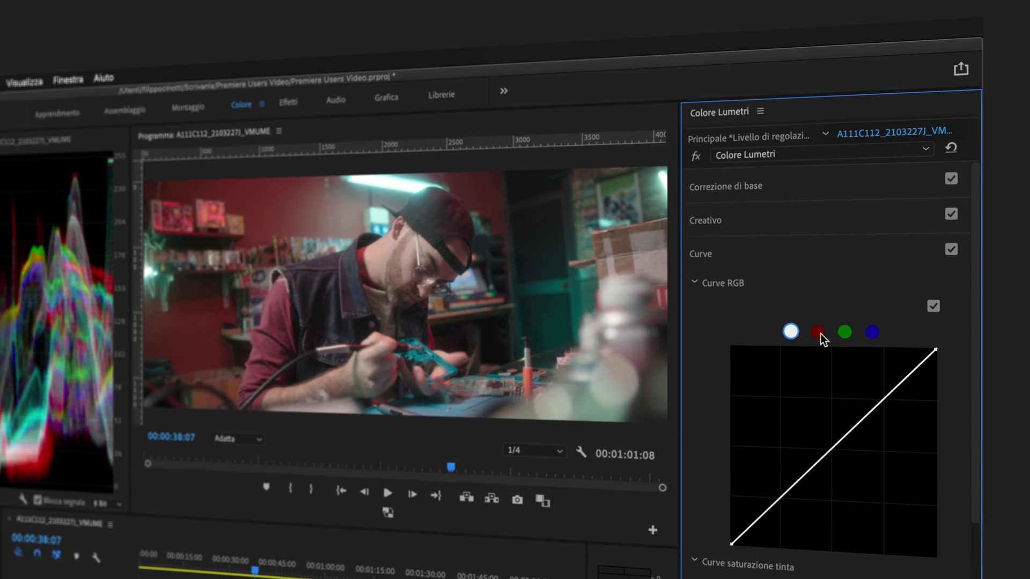
pyautogui.moveTo(788, 507); pyautogui.dragTo(790, 502)
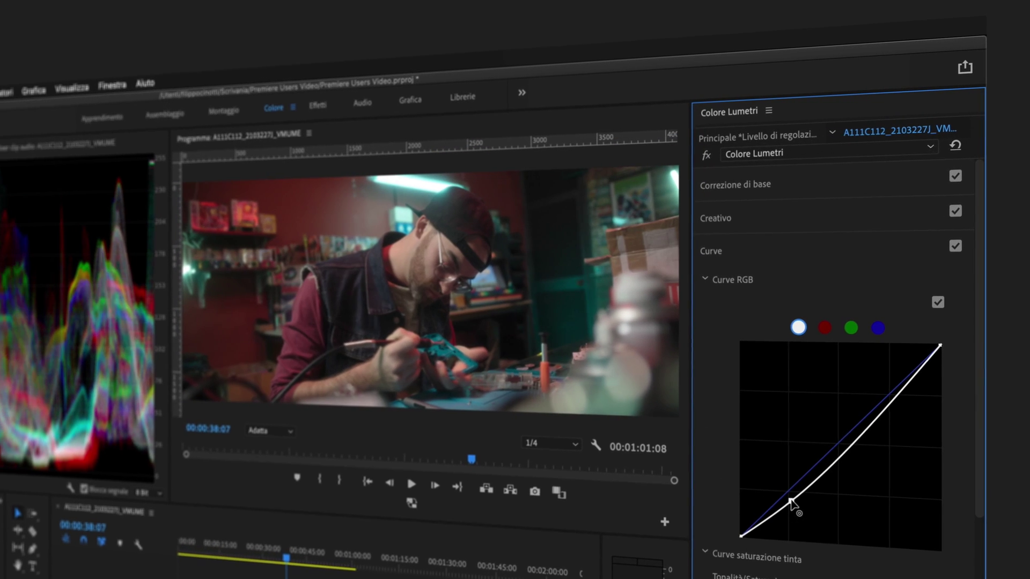
pyautogui.click(869, 425)
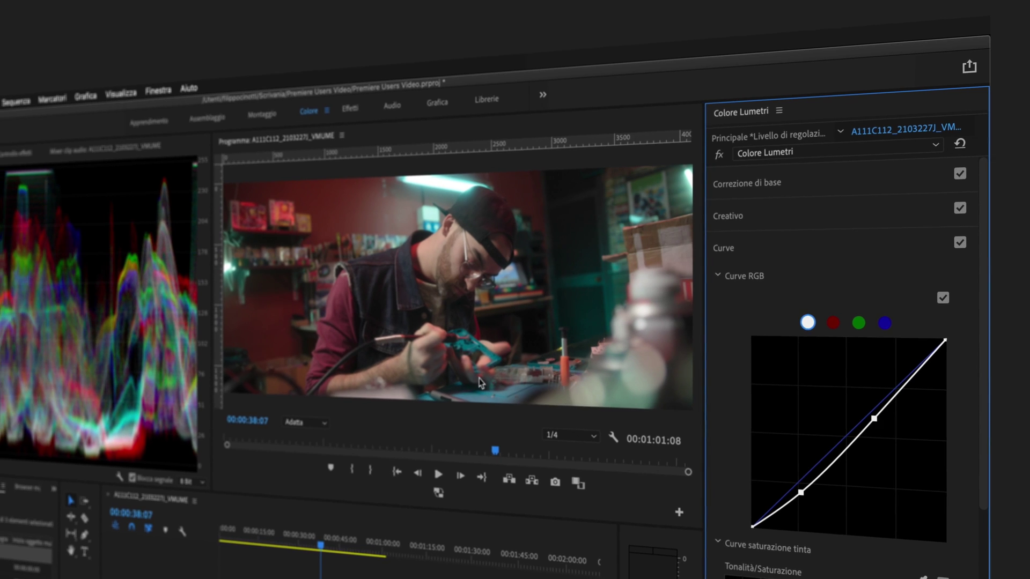
pyautogui.click(783, 247)
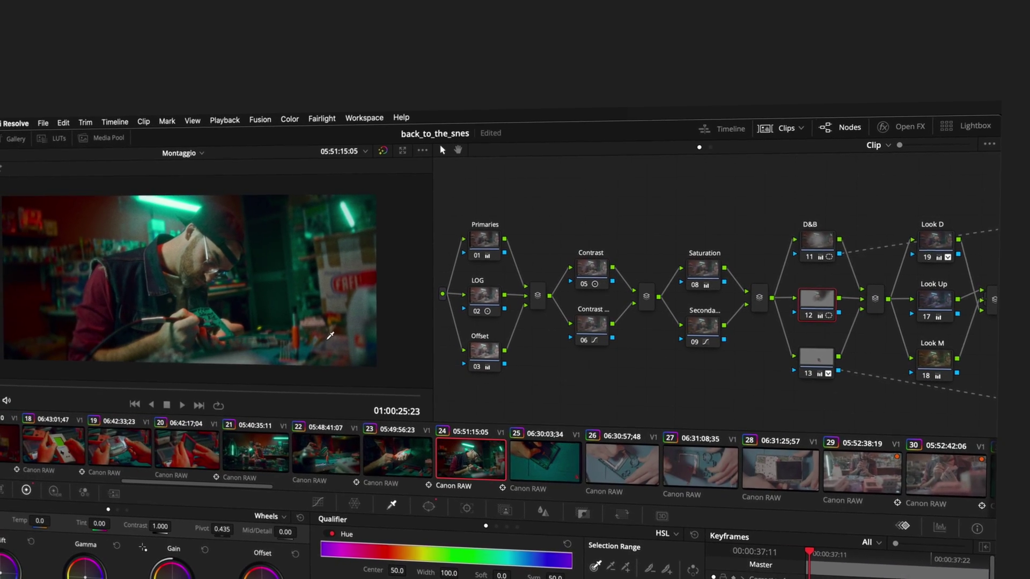
# Step: In DaVinci Resolve, run Cleanup Node Graph twice on the current clip's nodes
pyautogui.rightClick(846, 185)
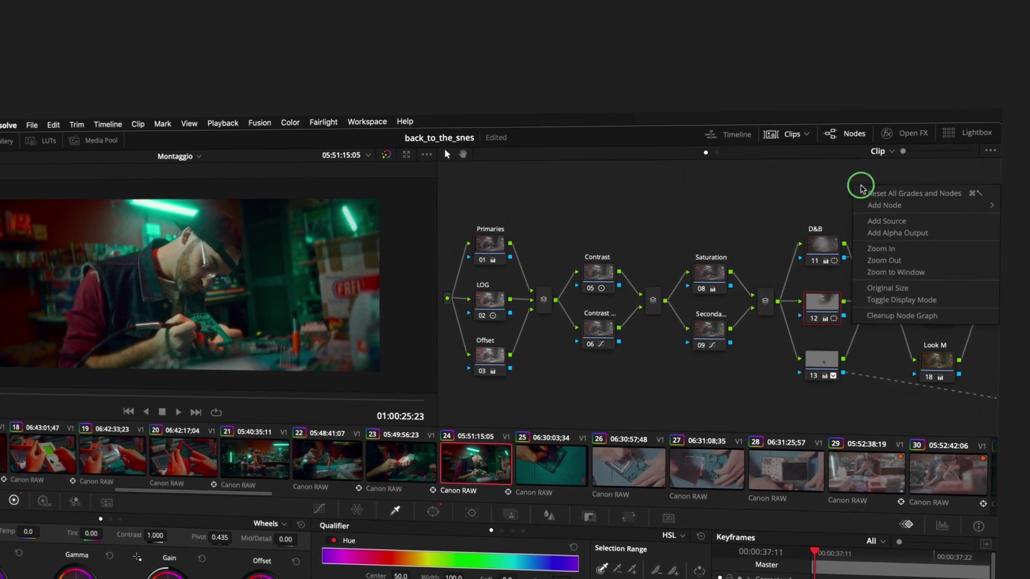
pyautogui.click(906, 313)
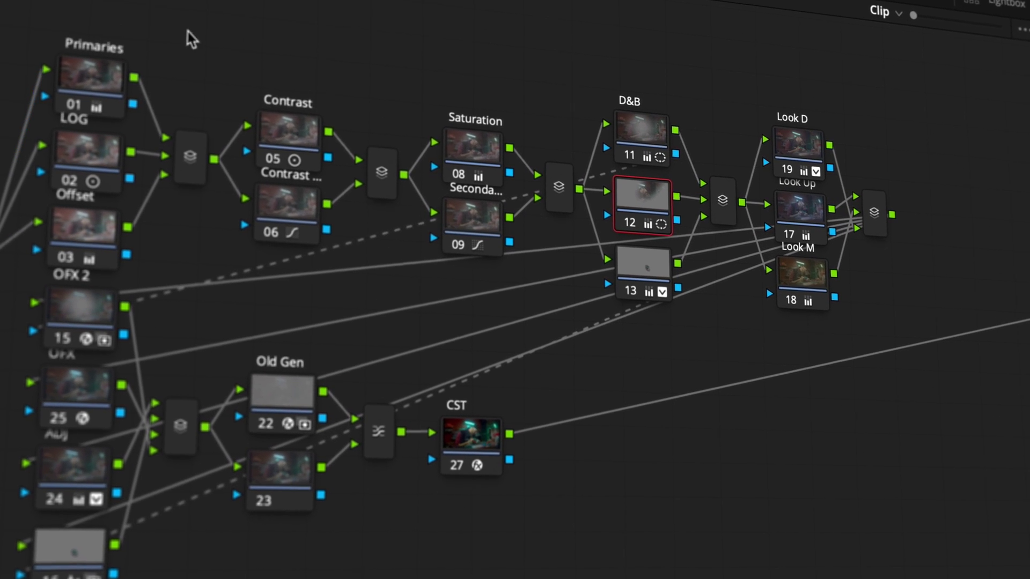
pyautogui.rightClick(339, 29)
pyautogui.click(252, 293)
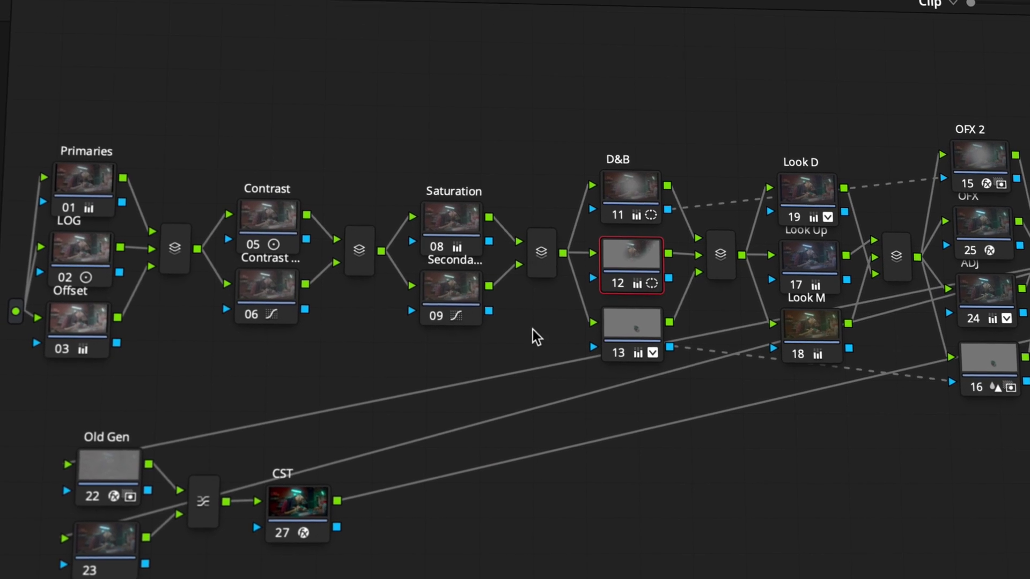
# Step: Select the Old Gen, 23, mixer and CST nodes as a group and move them below the OFX nodes near the output
pyautogui.moveTo(202, 546); pyautogui.dragTo(95, 438)
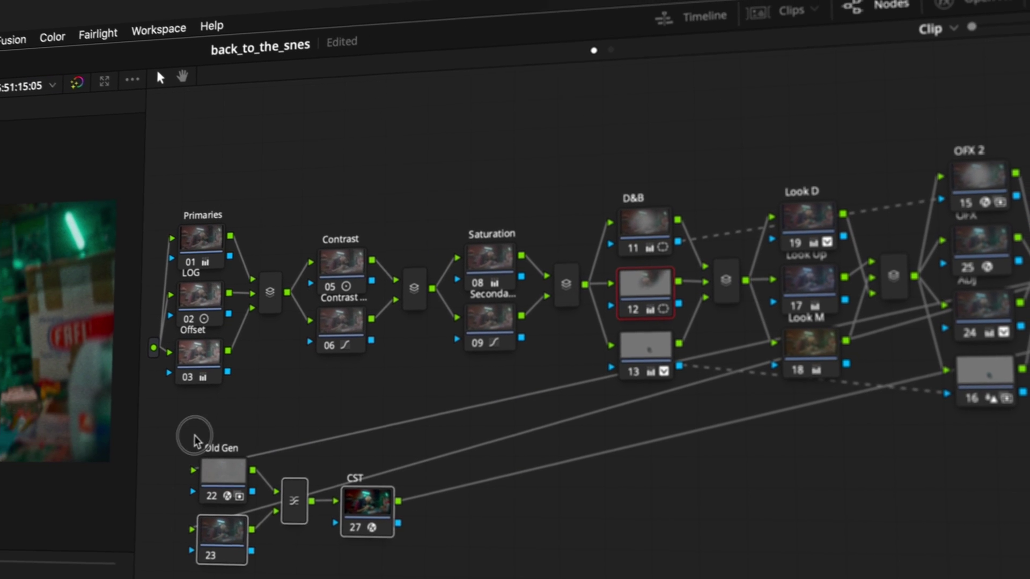
pyautogui.moveTo(368, 516); pyautogui.dragTo(1029, 573)
pyautogui.moveTo(976, 542); pyautogui.dragTo(802, 544)
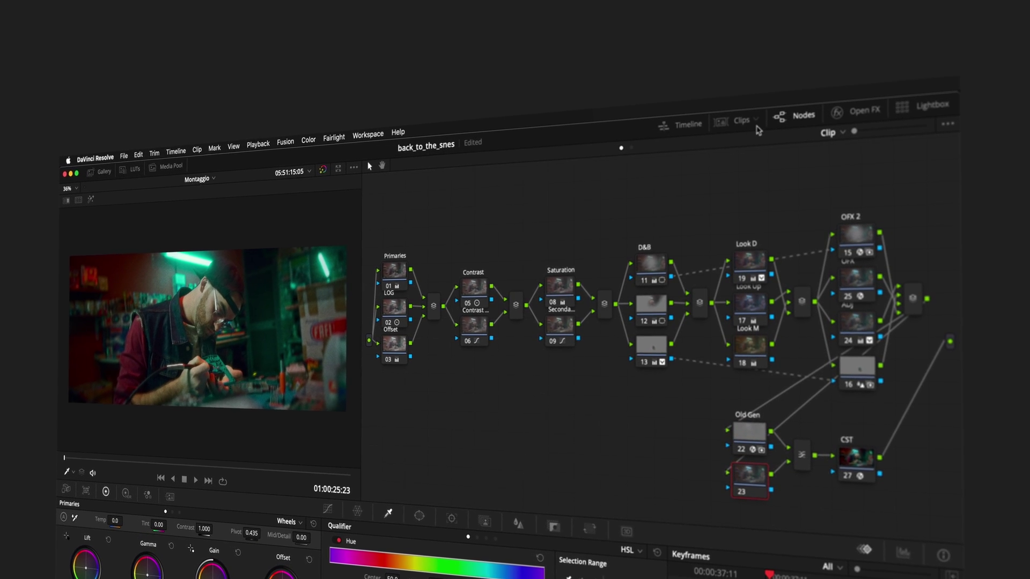
# Step: Display the Clips thumbnail strip on the Color page, browse the graded clips and select clip 24
pyautogui.click(729, 126)
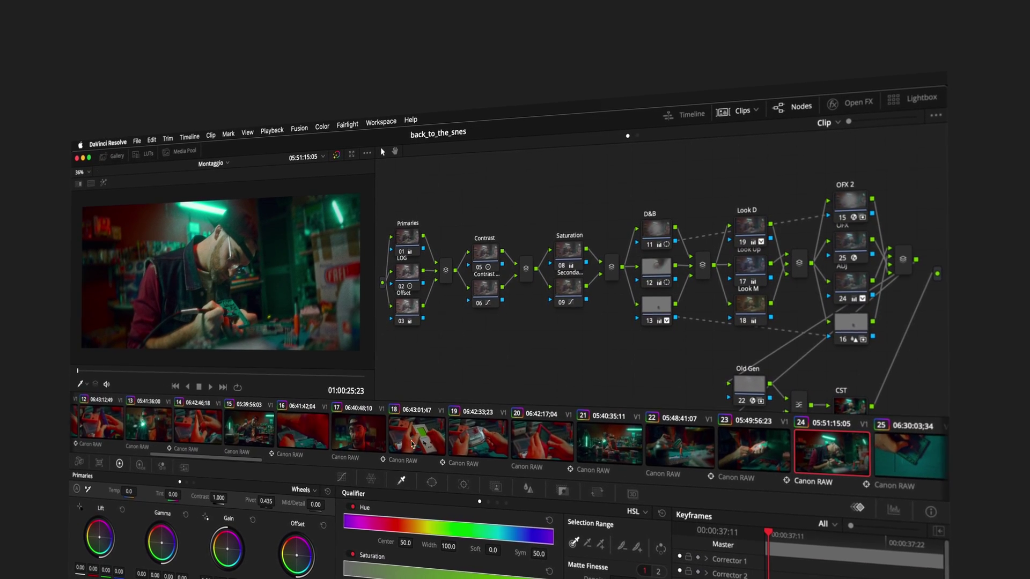
pyautogui.scroll(2, 454, 437)
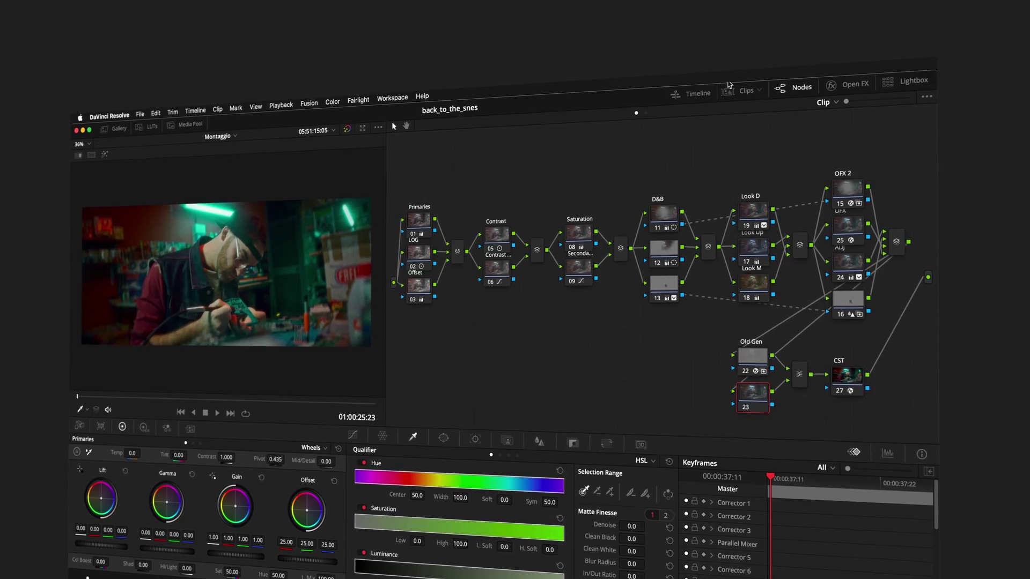
pyautogui.click(743, 92)
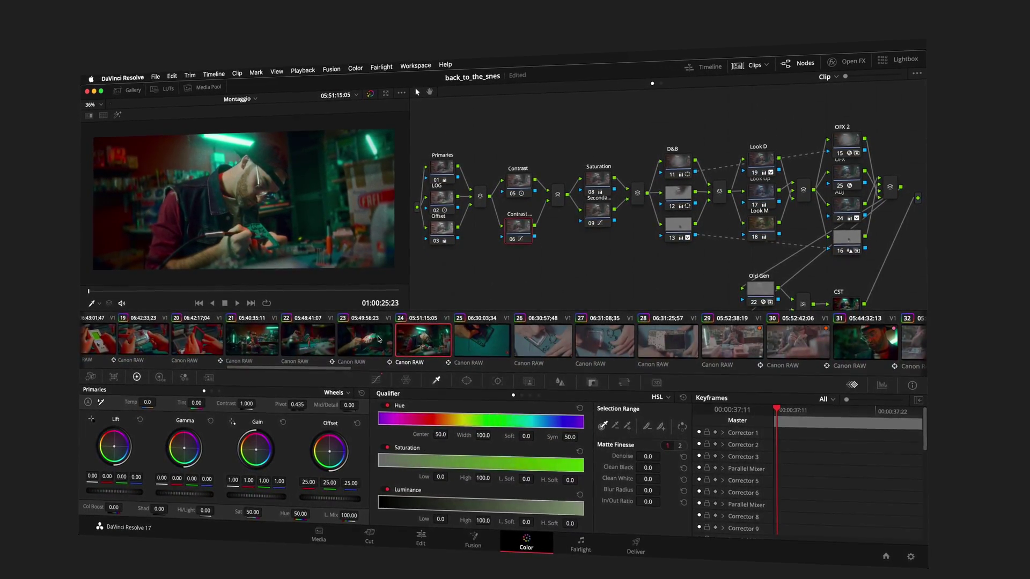
pyautogui.click(409, 338)
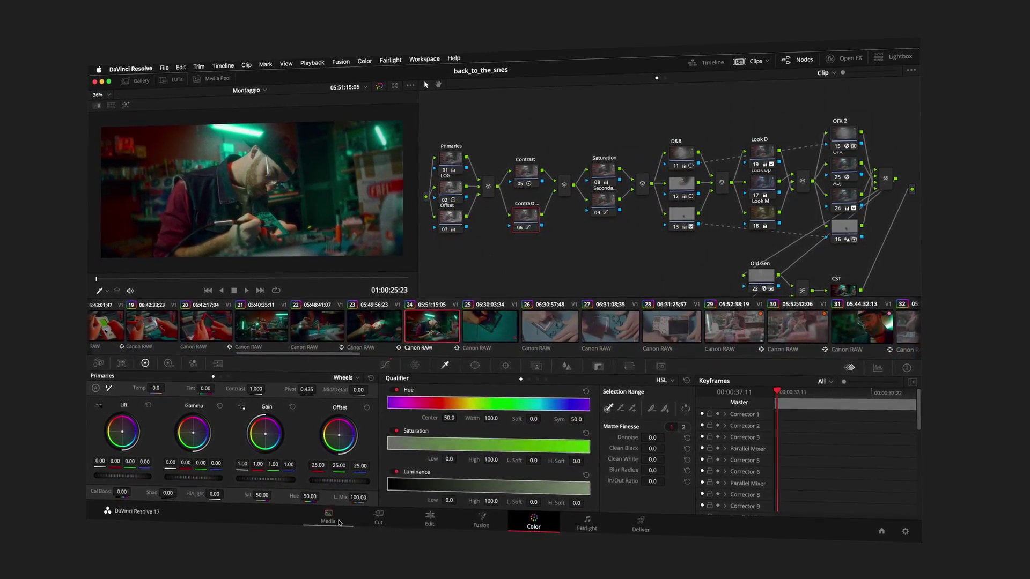
# Step: In Premiere Pro, display the Source monitor, clear the timeline selection and select the adjustment layer on V2
pyautogui.hotkey('shift', '2')
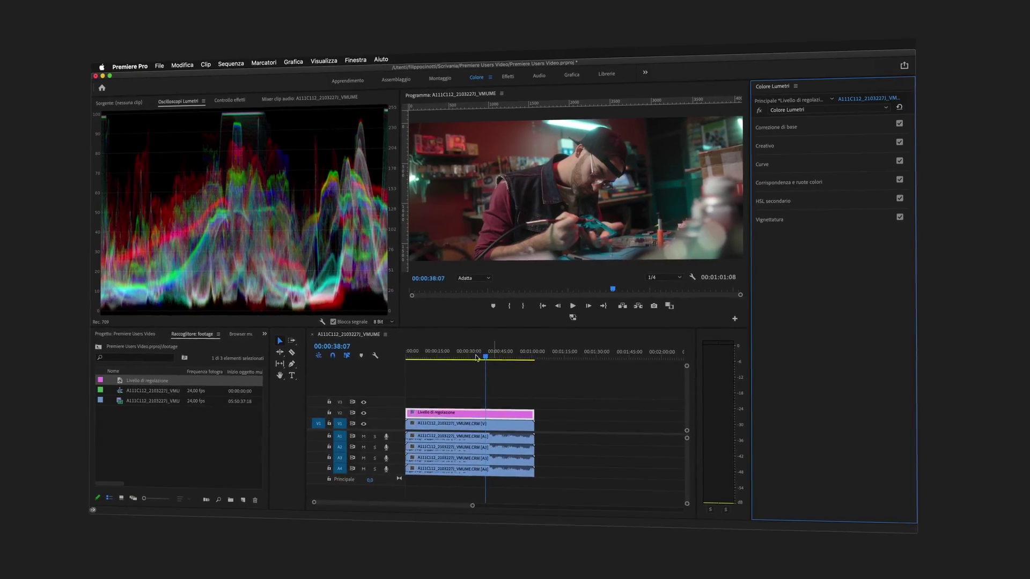
pyautogui.click(123, 101)
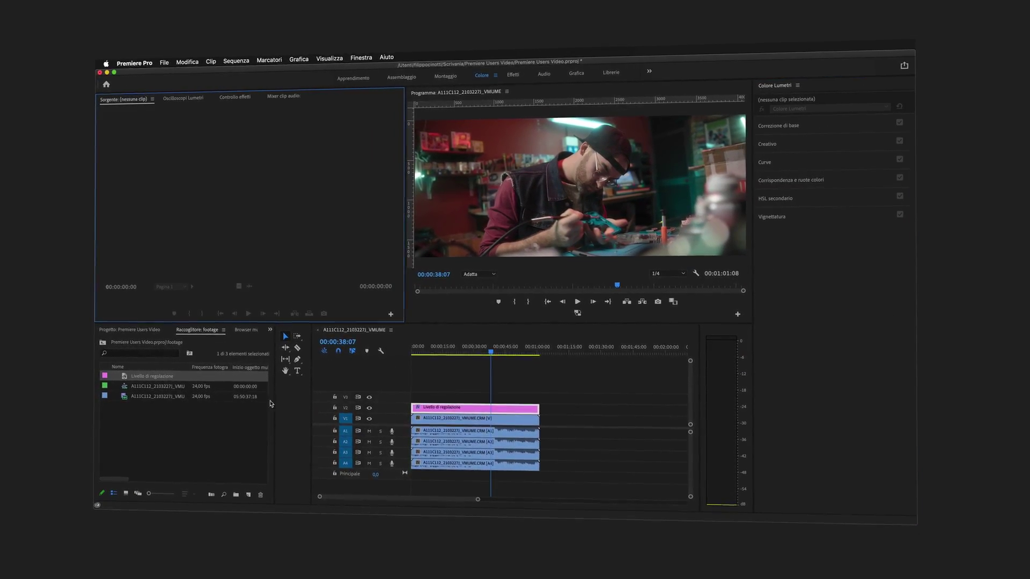
pyautogui.click(564, 436)
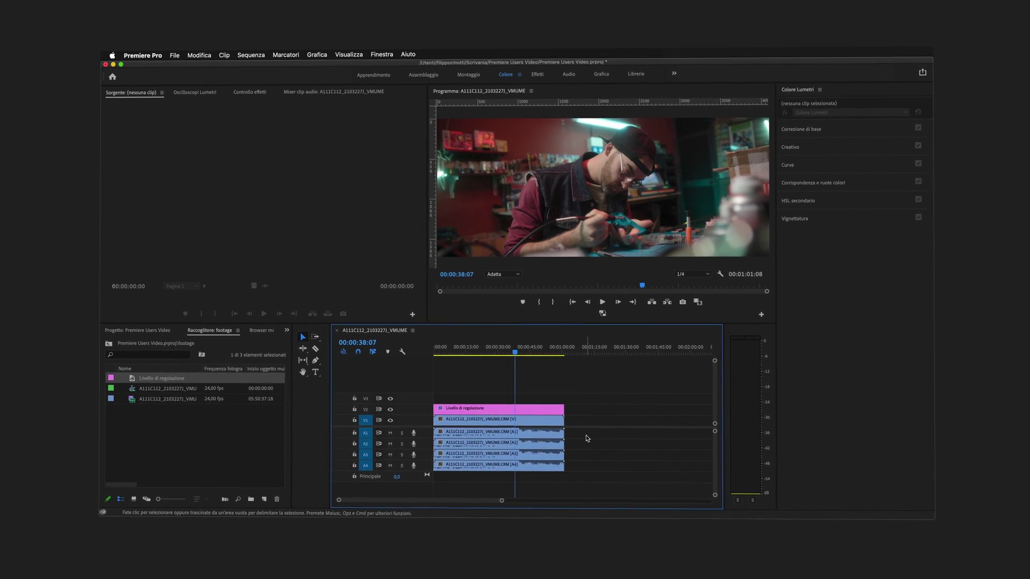
pyautogui.click(518, 410)
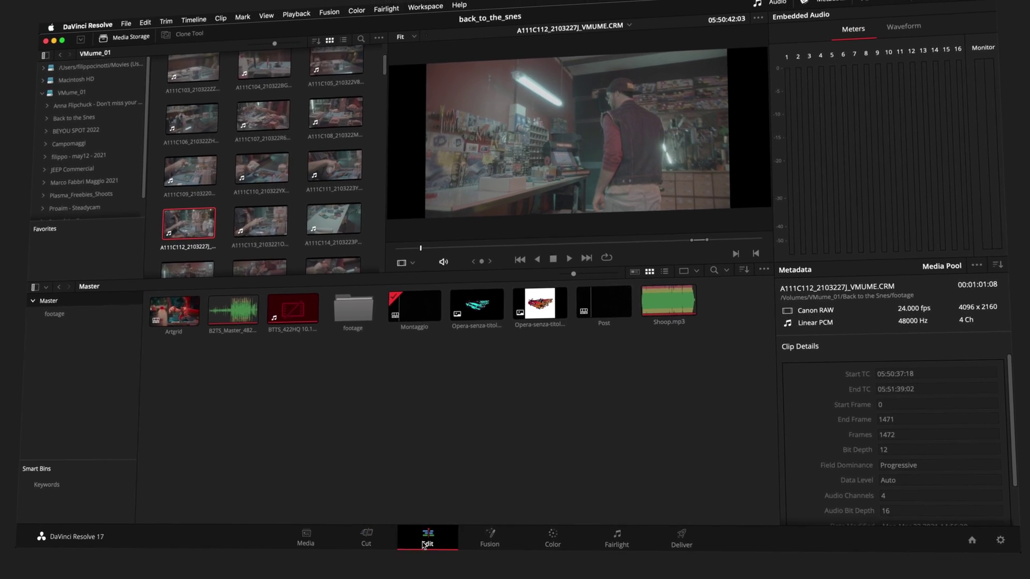
# Step: Open DaVinci Resolve's Edit page, zoom out the Montaggio timeline, toggle the Effects Library and toggle the viewer's color grade bypass
pyautogui.click(419, 536)
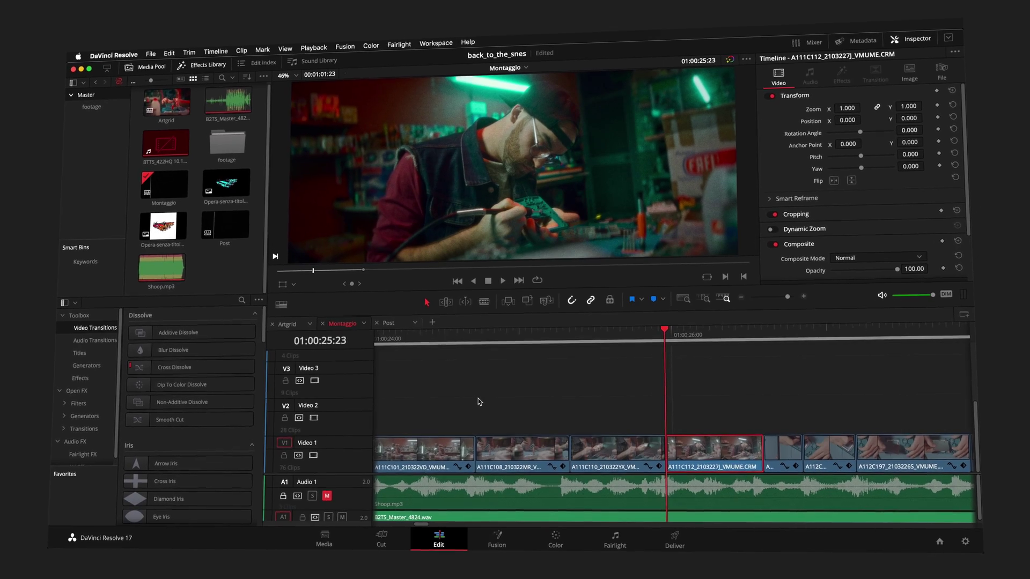
pyautogui.scroll(-10, 481, 404)
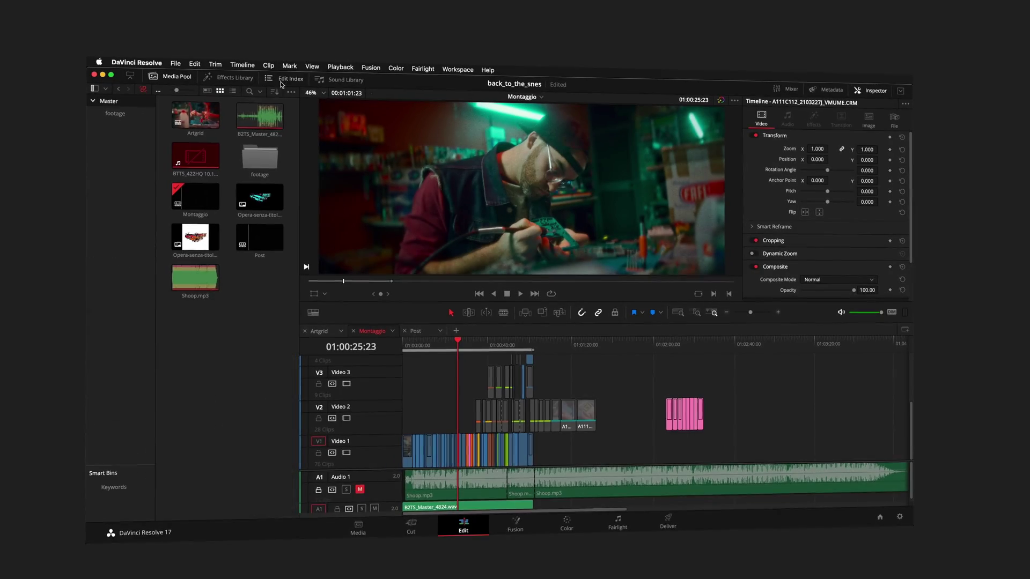
pyautogui.click(221, 81)
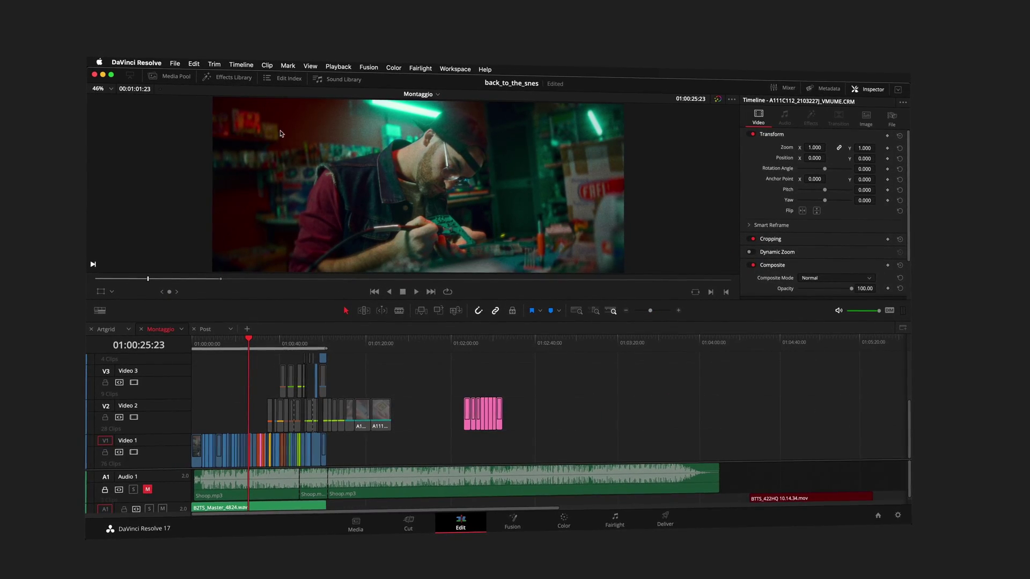
pyautogui.click(224, 80)
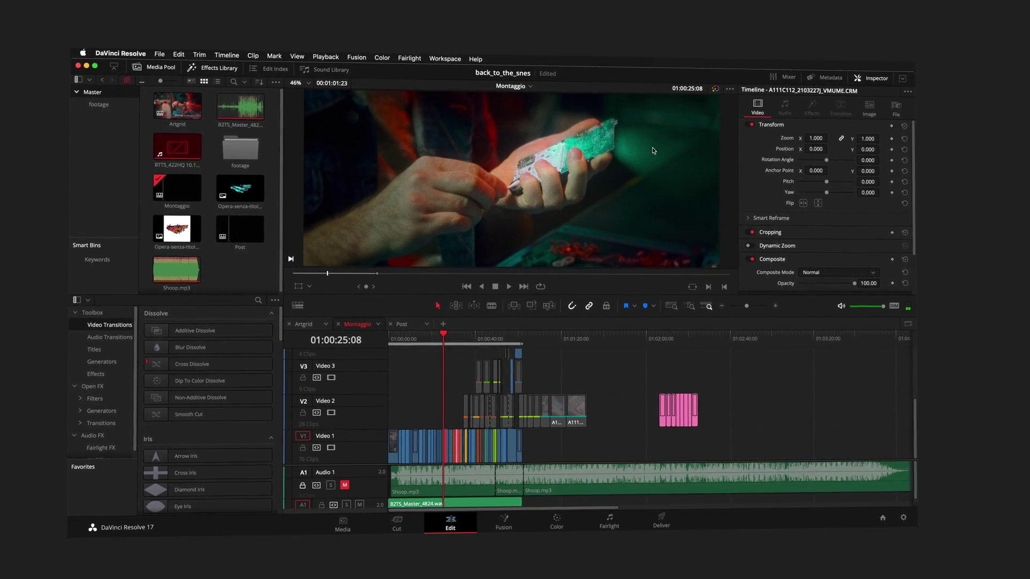
pyautogui.click(716, 87)
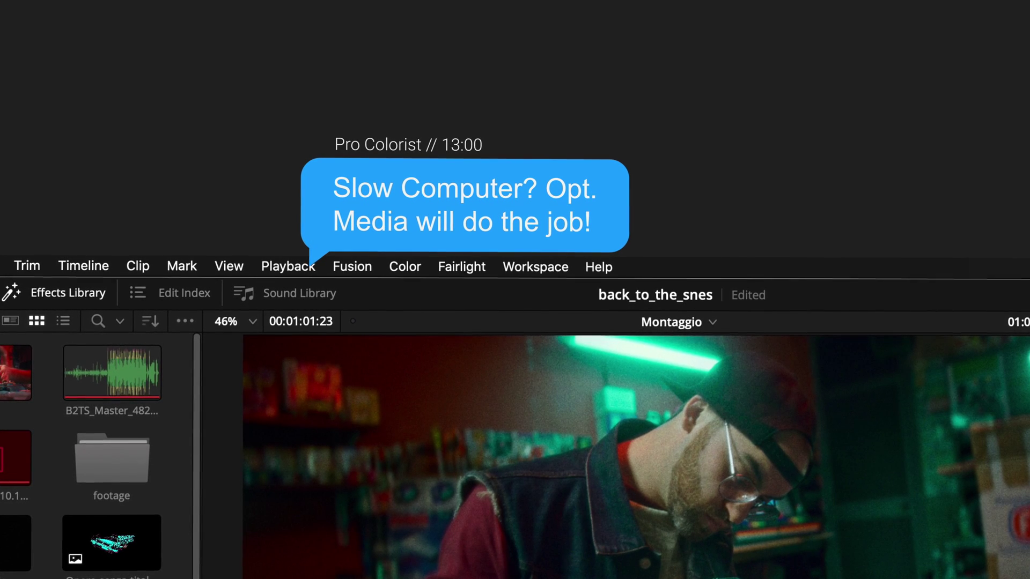
# Step: In Premiere Pro, compare the V1 clip's Lumetri scopes and Effect Controls, and clear the timeline selection
pyautogui.scroll(-1, 752, 562)
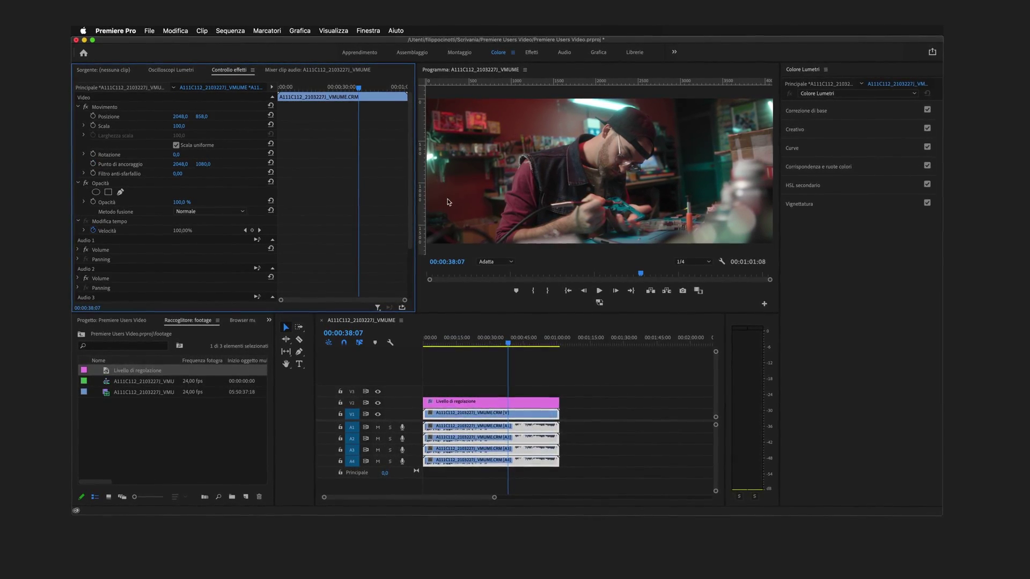
pyautogui.click(179, 70)
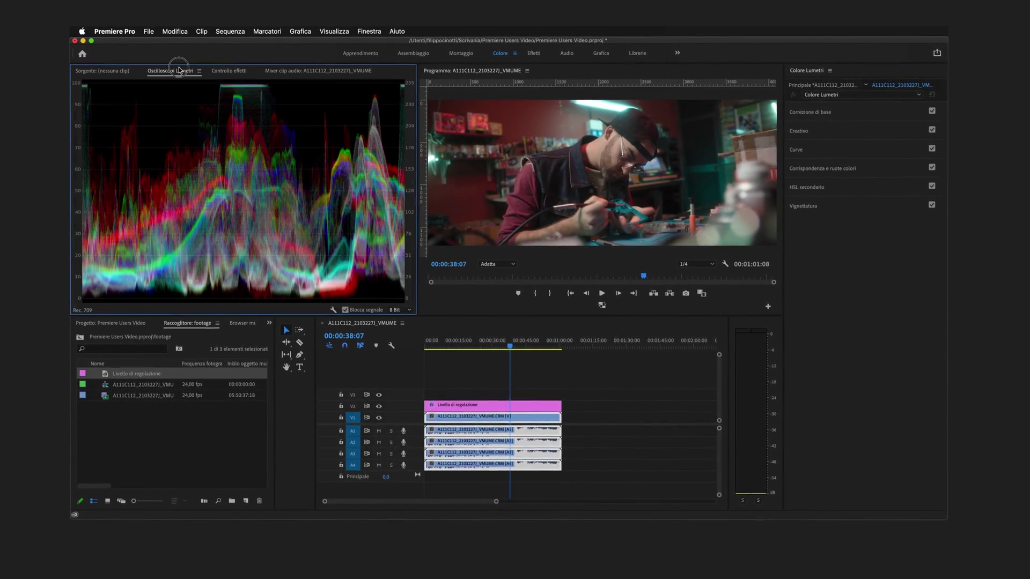
pyautogui.click(230, 73)
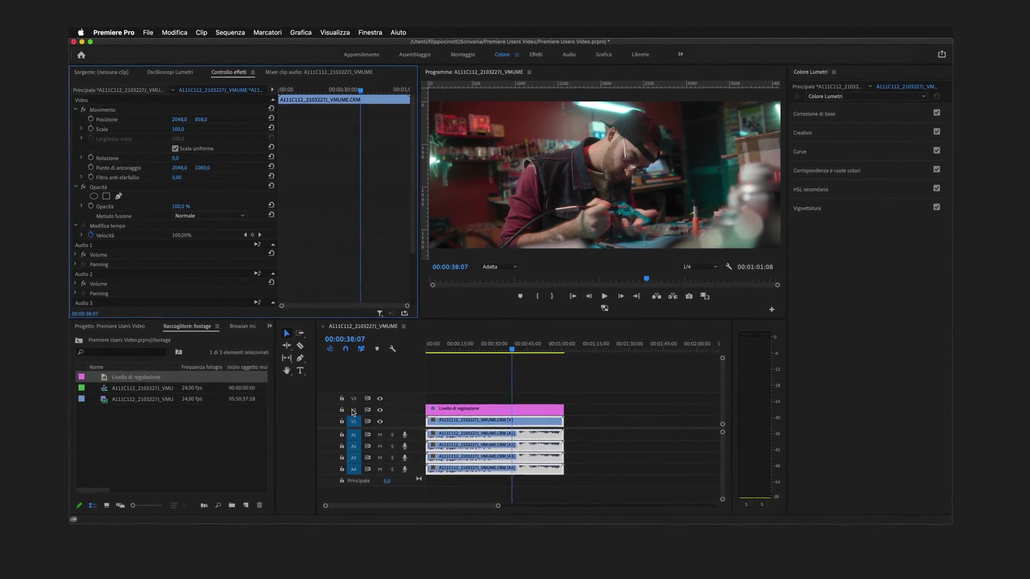
pyautogui.click(558, 381)
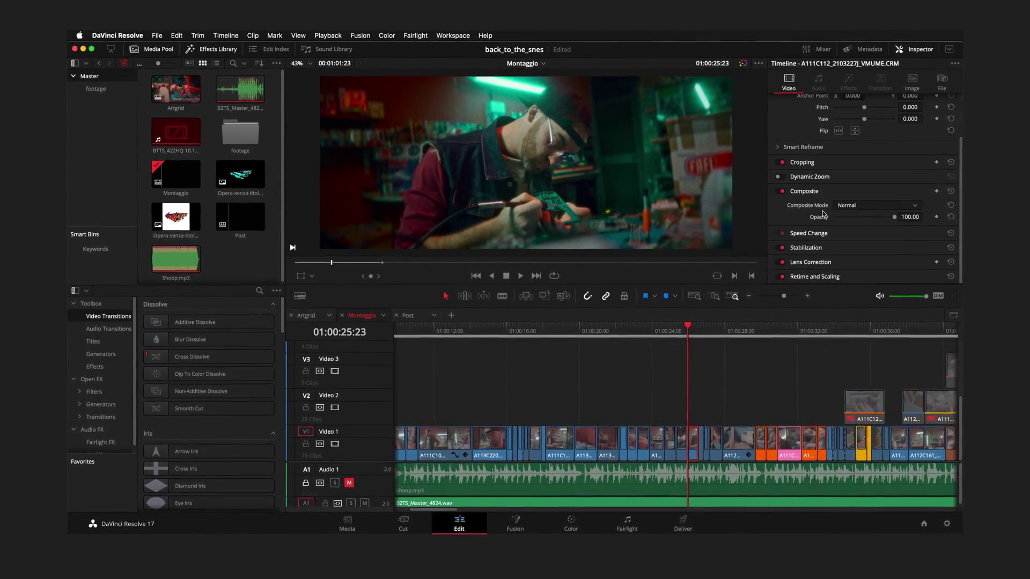
# Step: In DaVinci Resolve, look through the clip's Video settings in the Inspector, expanding the Cropping and Smart Reframe sections
pyautogui.scroll(3, 824, 214)
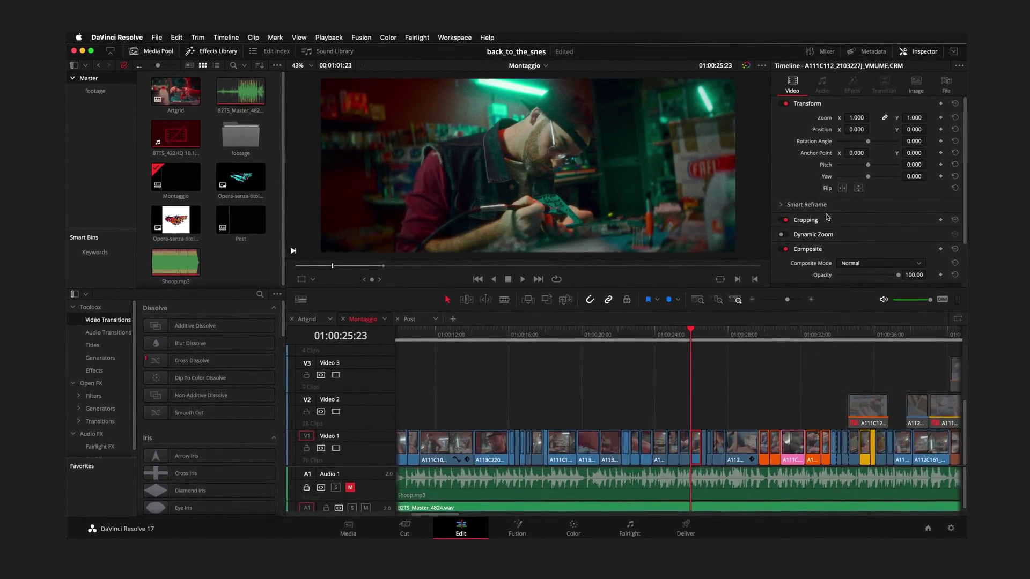
pyautogui.scroll(-3, 828, 217)
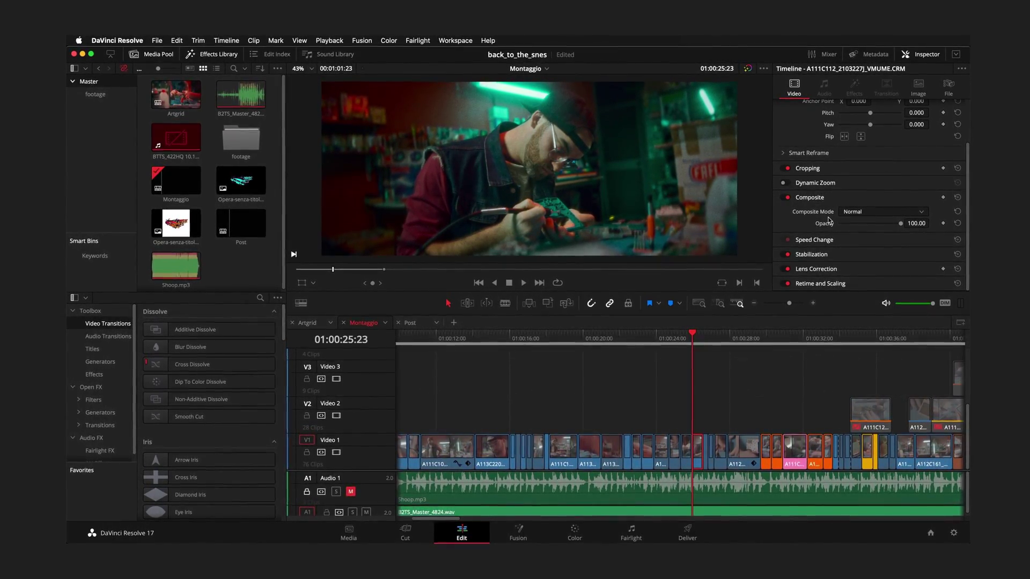
pyautogui.click(805, 169)
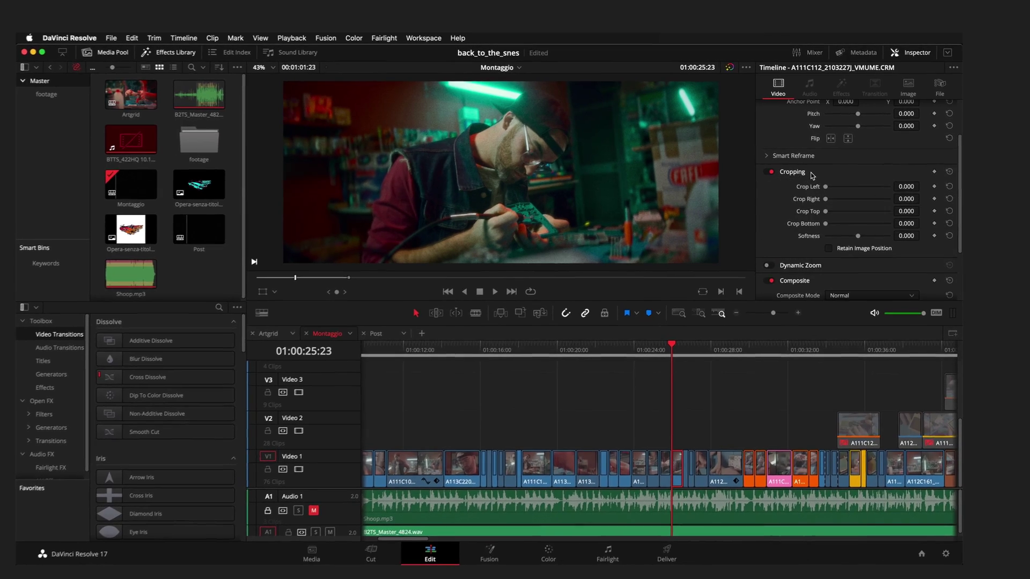
pyautogui.click(797, 159)
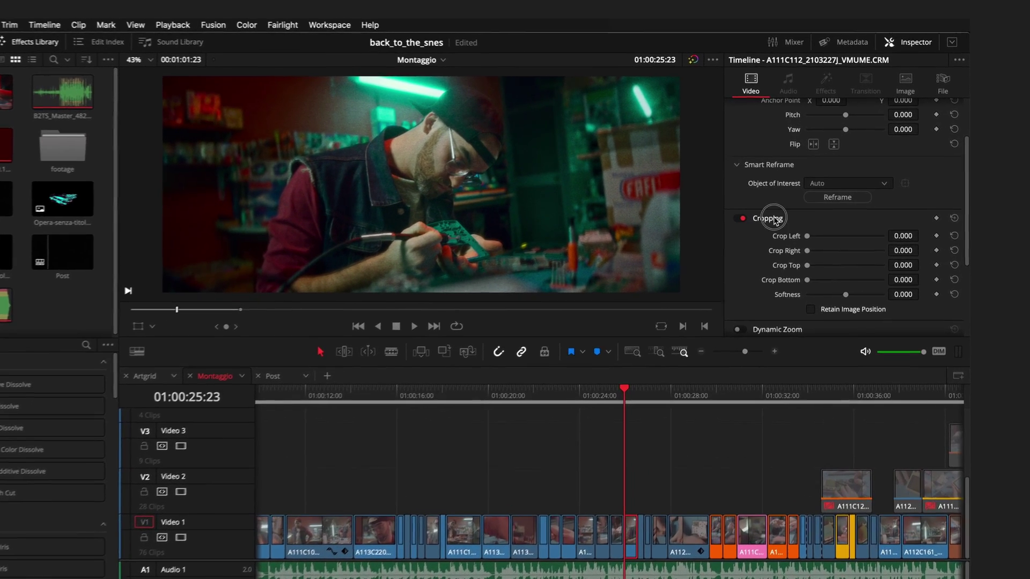
pyautogui.click(780, 204)
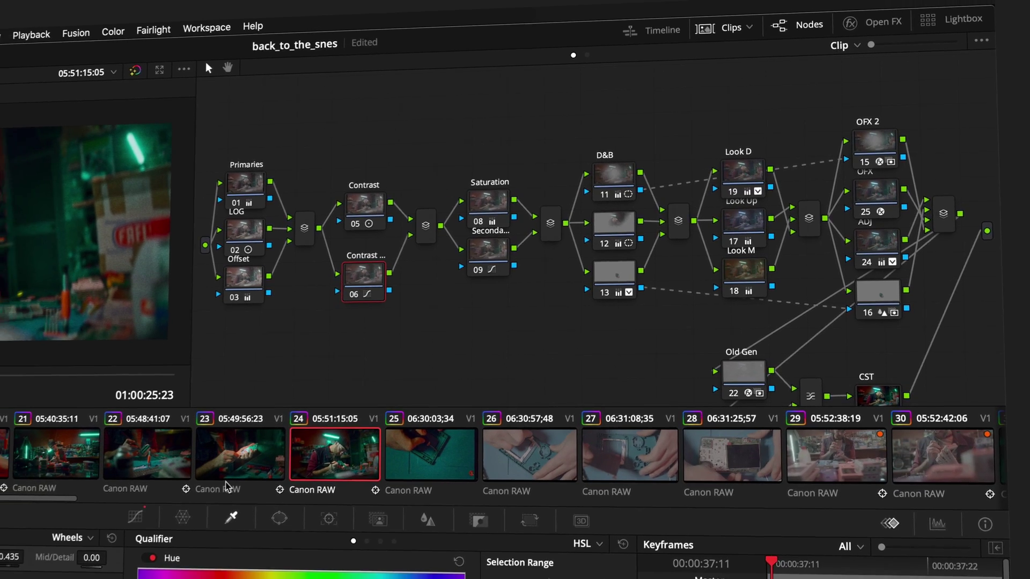
# Step: Look through the Curves, Color Warper and Qualifier palettes on DaVinci Resolve's Color page
pyautogui.click(153, 507)
pyautogui.click(200, 507)
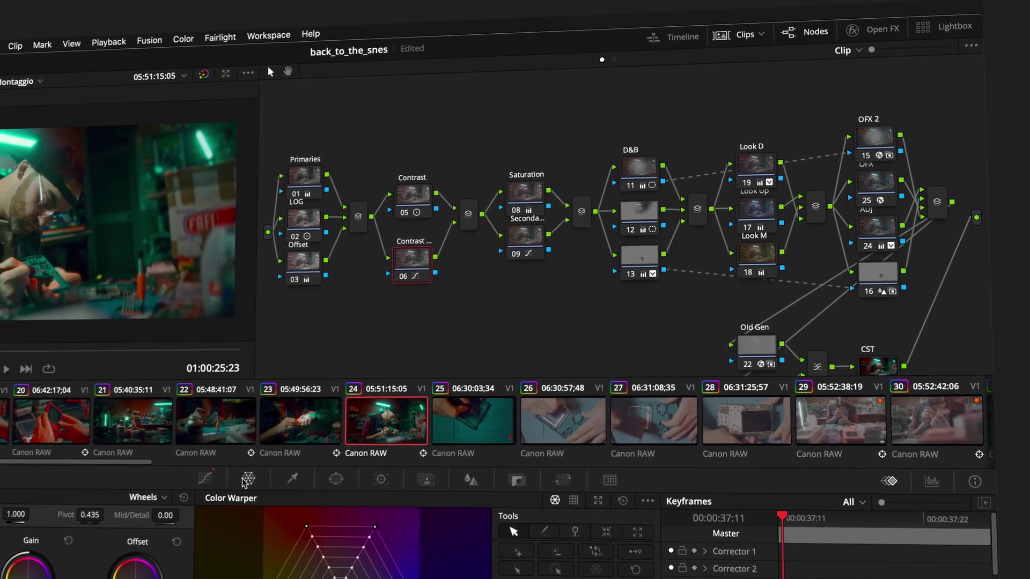
pyautogui.click(305, 470)
pyautogui.click(220, 469)
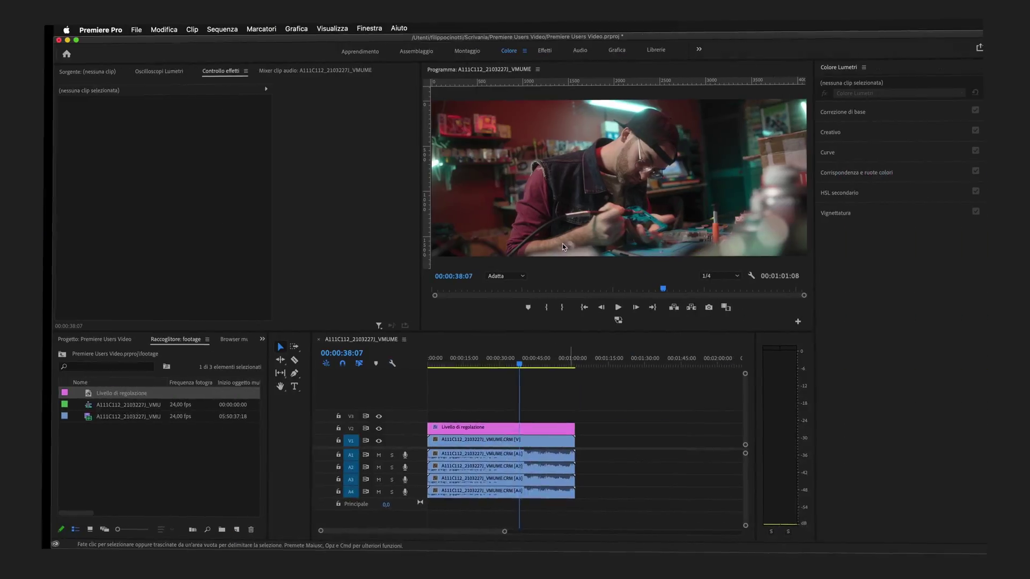
# Step: In Premiere Pro, move the playhead to 00:00:38:12 and select the adjustment layer on V2 to show its effect controls
pyautogui.moveTo(507, 364)
pyautogui.mouseDown()
pyautogui.moveTo(496, 363)
pyautogui.moveTo(511, 367)
pyautogui.mouseUp()
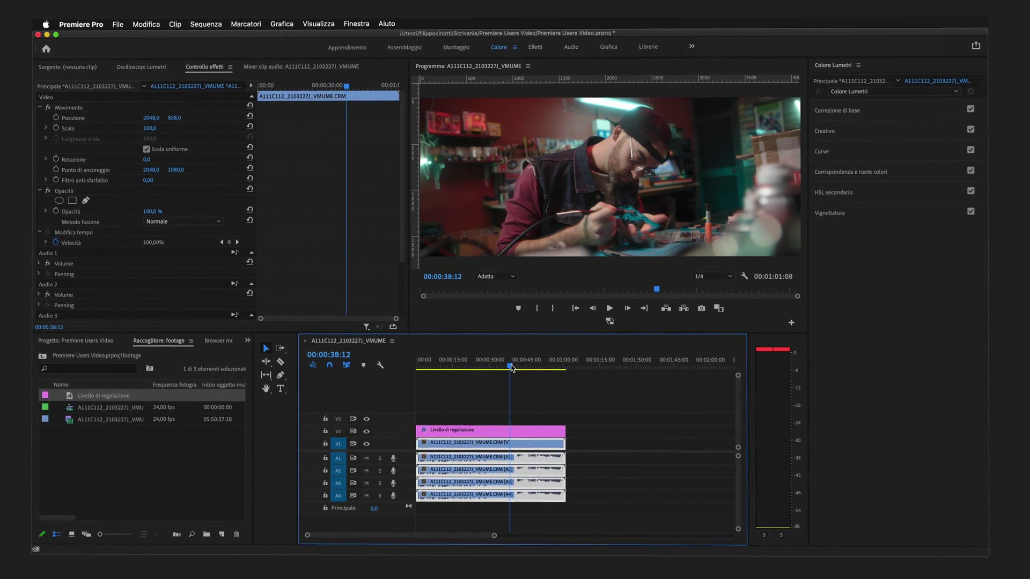
pyautogui.click(466, 430)
pyautogui.moveTo(466, 430); pyautogui.dragTo(472, 433)
pyautogui.click(485, 432)
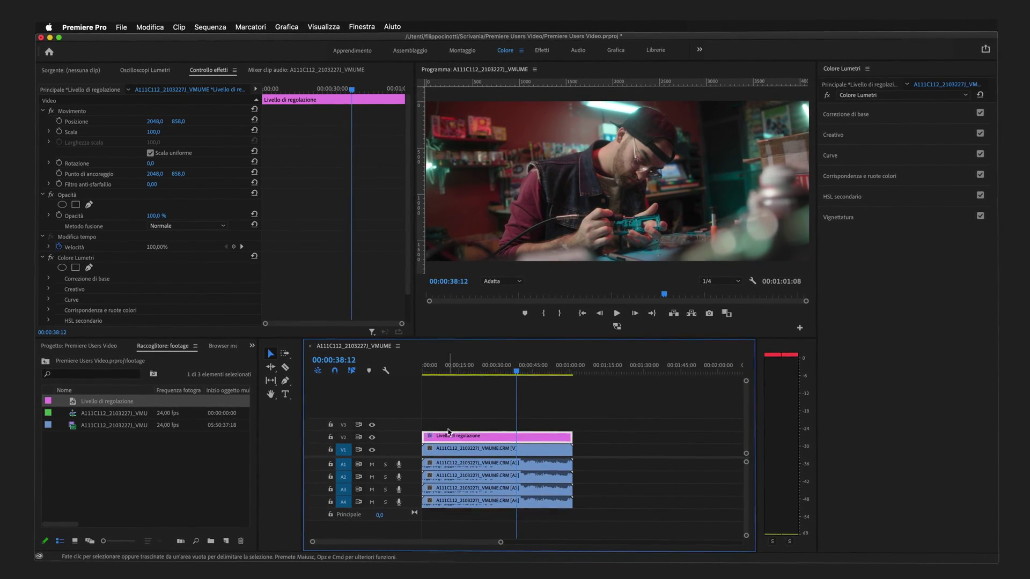
# Step: Clear the Premiere Pro timeline selection and look over the timeline and Audio 1 mixer channel on DaVinci Resolve's Fairlight page
pyautogui.click(541, 417)
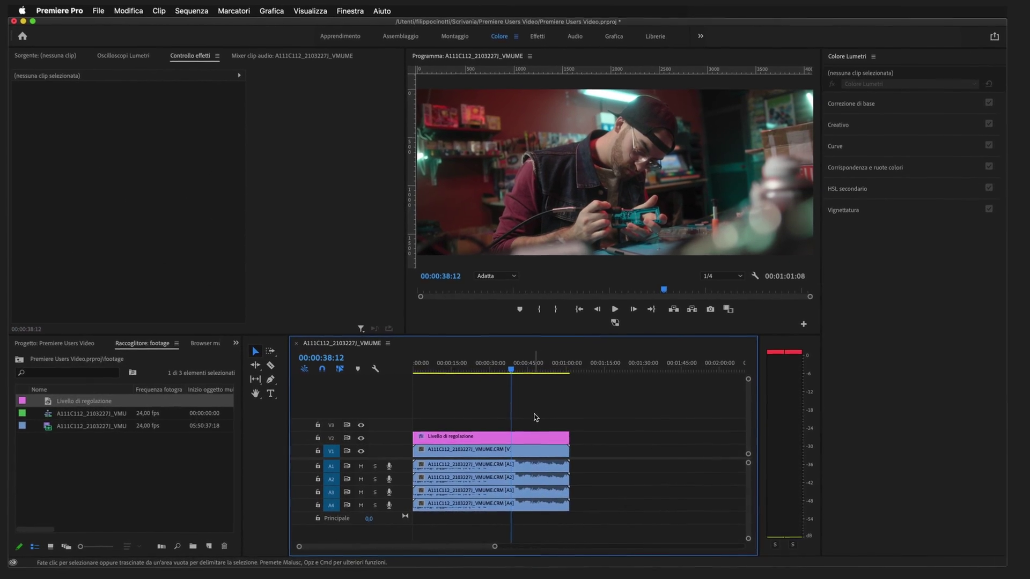
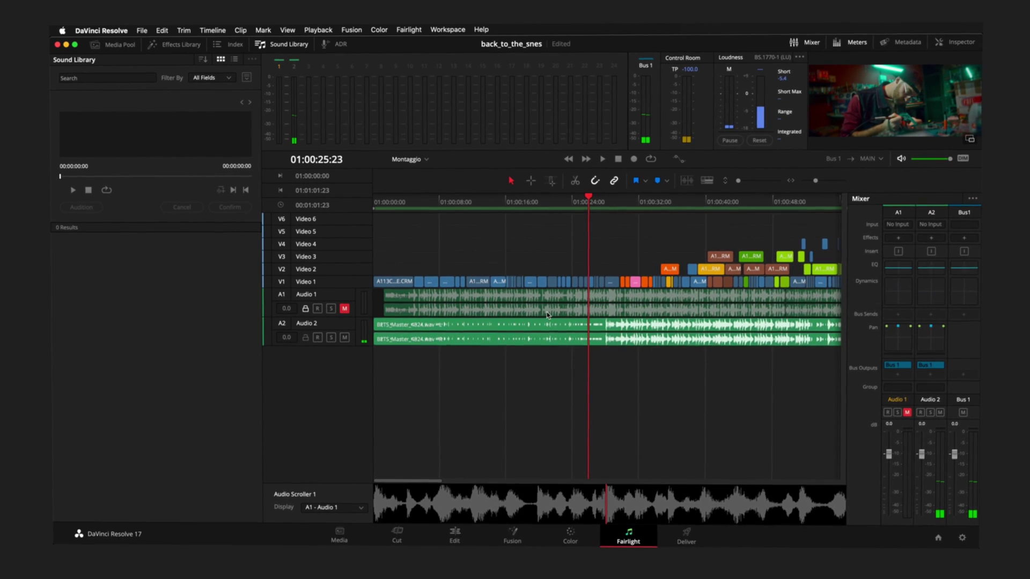
pyautogui.scroll(3, 545, 316)
pyautogui.scroll(-3, 546, 315)
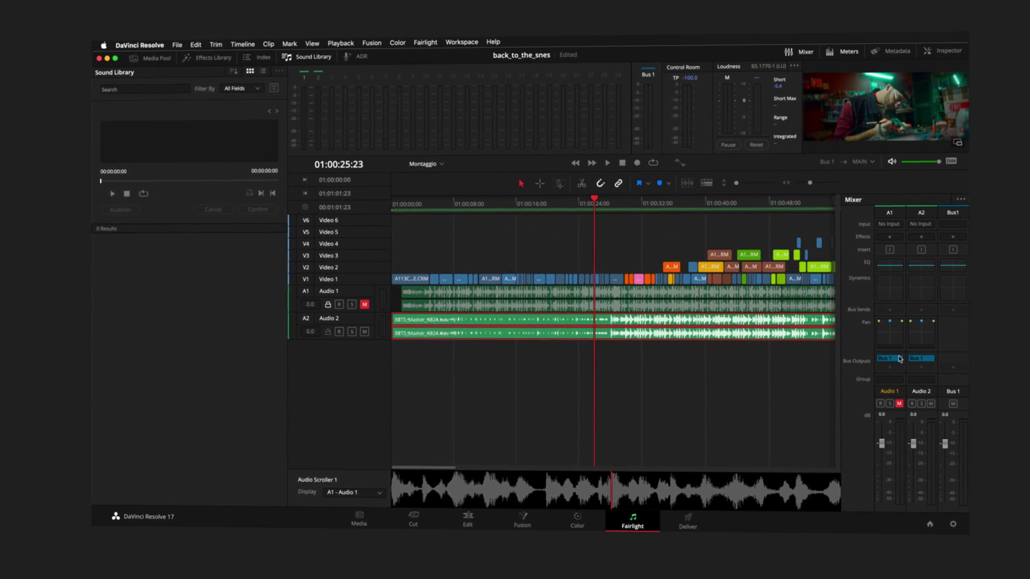
pyautogui.click(894, 241)
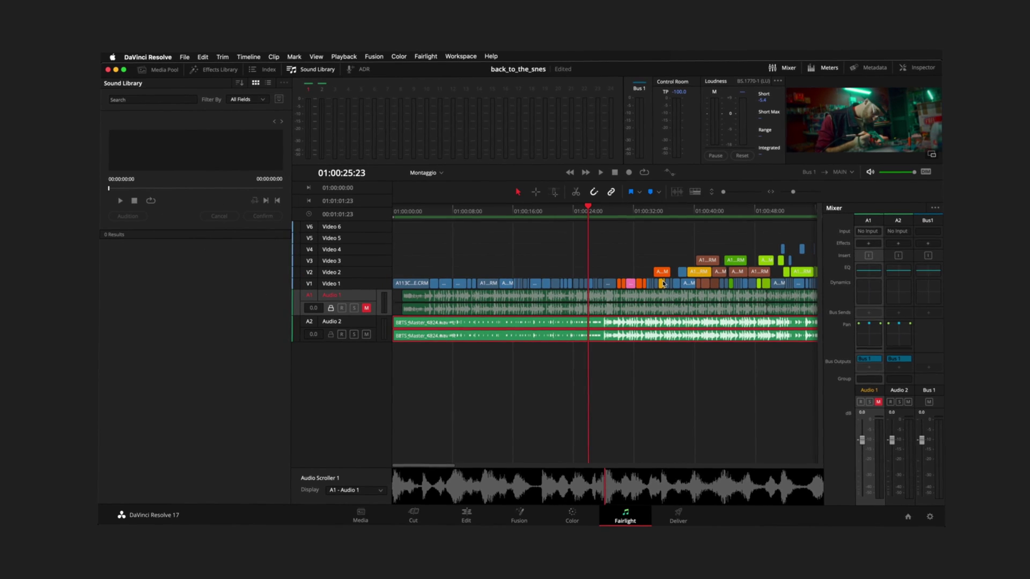
pyautogui.click(645, 408)
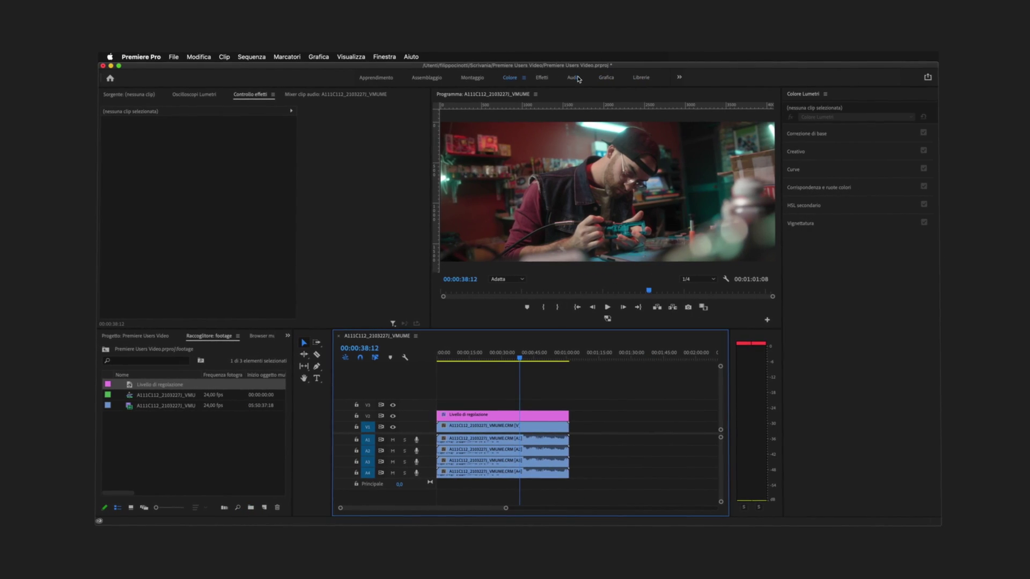
# Step: In Premiere Pro, go through the Audio and Assemblaggio workspaces and settle on the Montaggio workspace
pyautogui.click(573, 78)
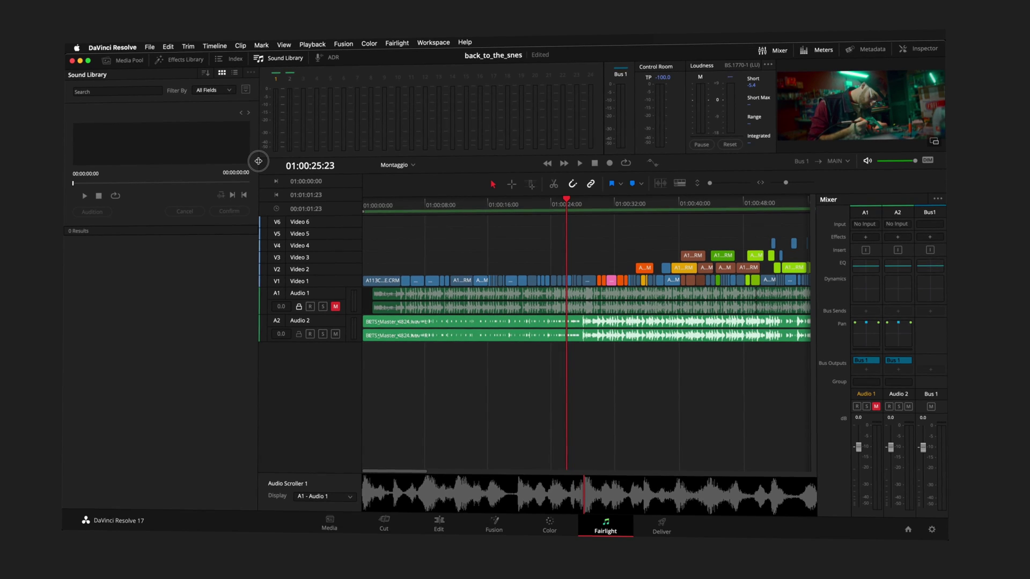
pyautogui.moveTo(257, 161); pyautogui.dragTo(256, 161)
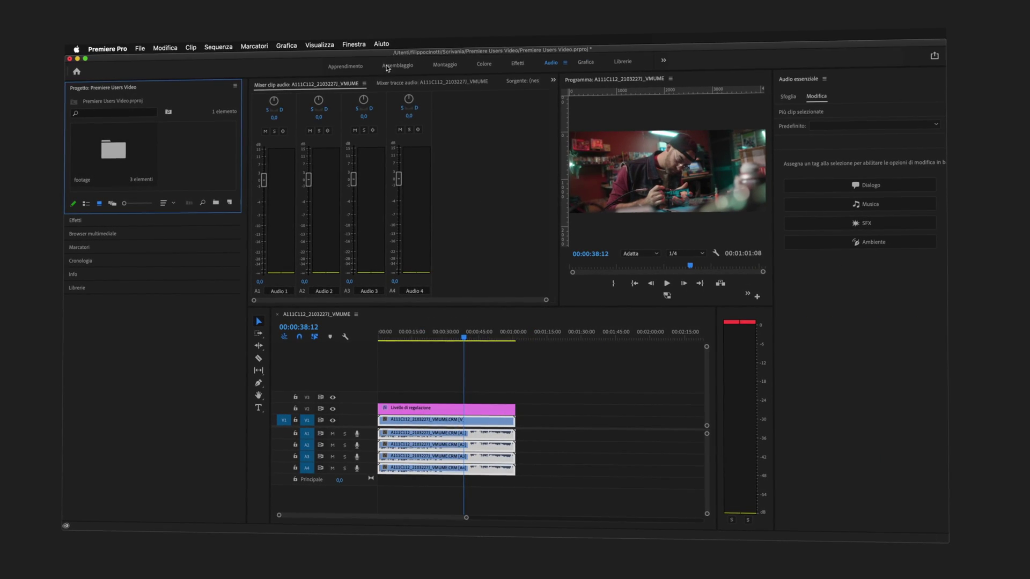
pyautogui.click(406, 65)
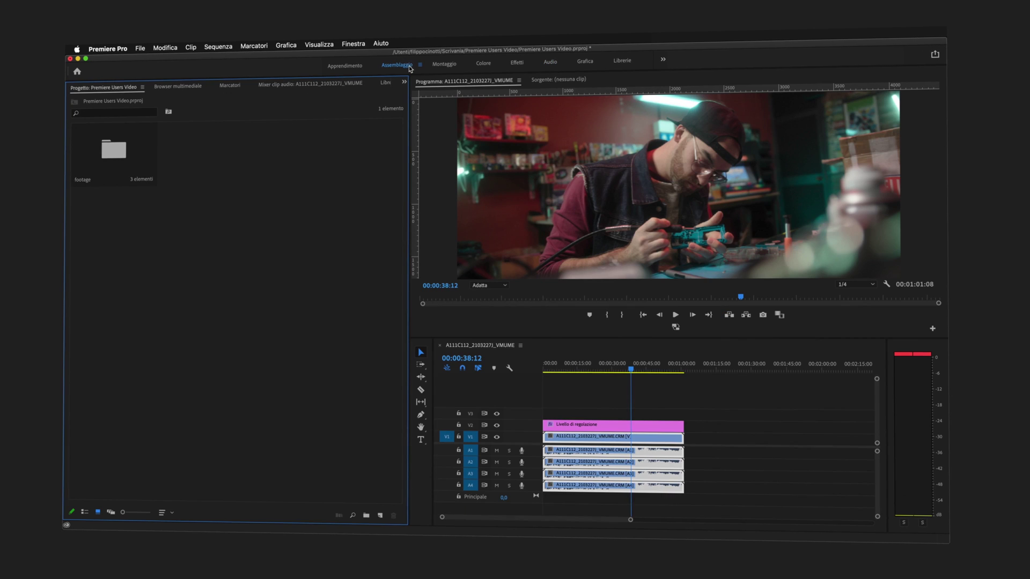
pyautogui.click(444, 64)
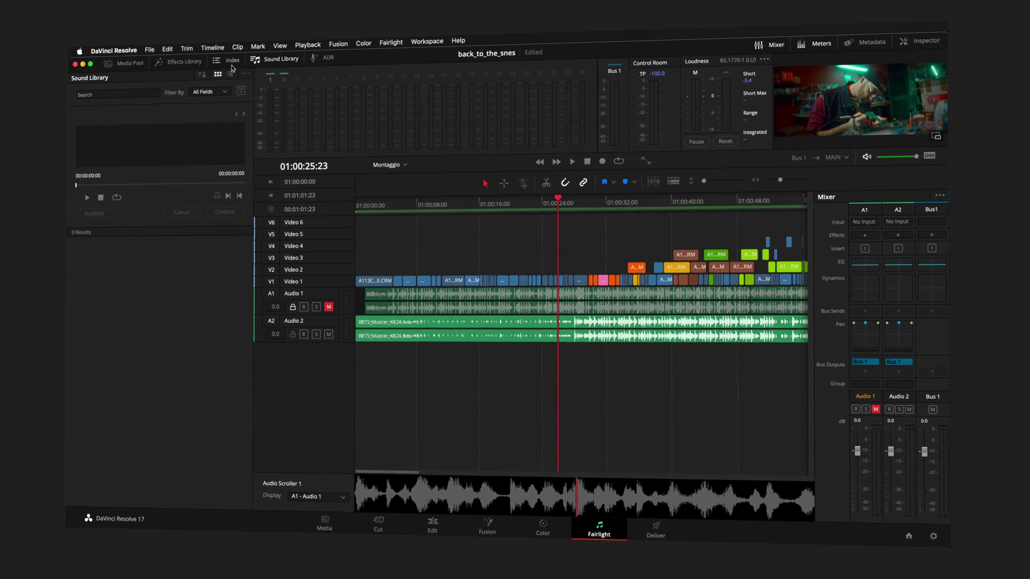
# Step: On DaVinci Resolve's Fairlight page, view the track index and show the Effects Library with the Fairlight FX list in its place
pyautogui.click(231, 62)
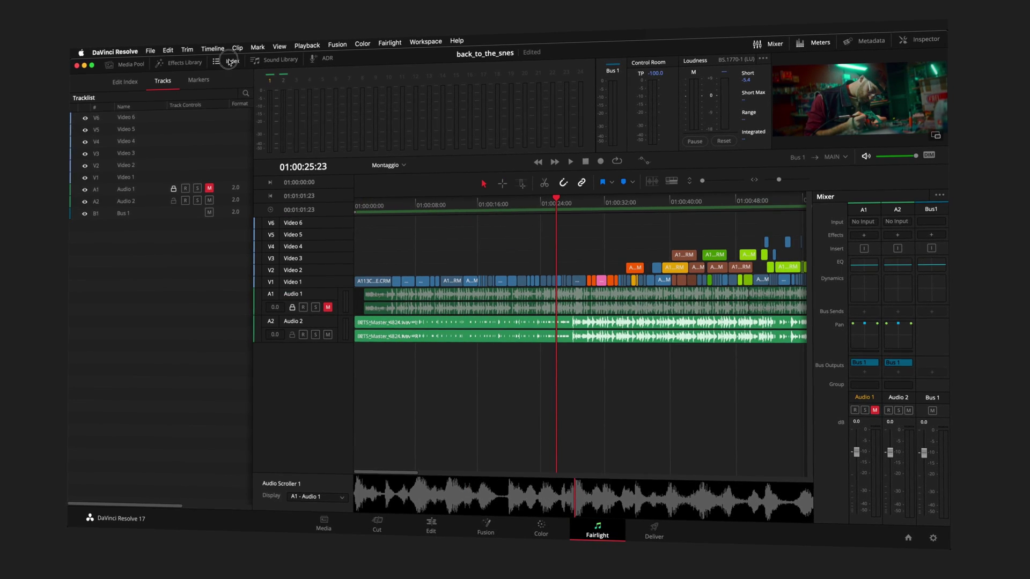
pyautogui.click(229, 62)
pyautogui.click(179, 63)
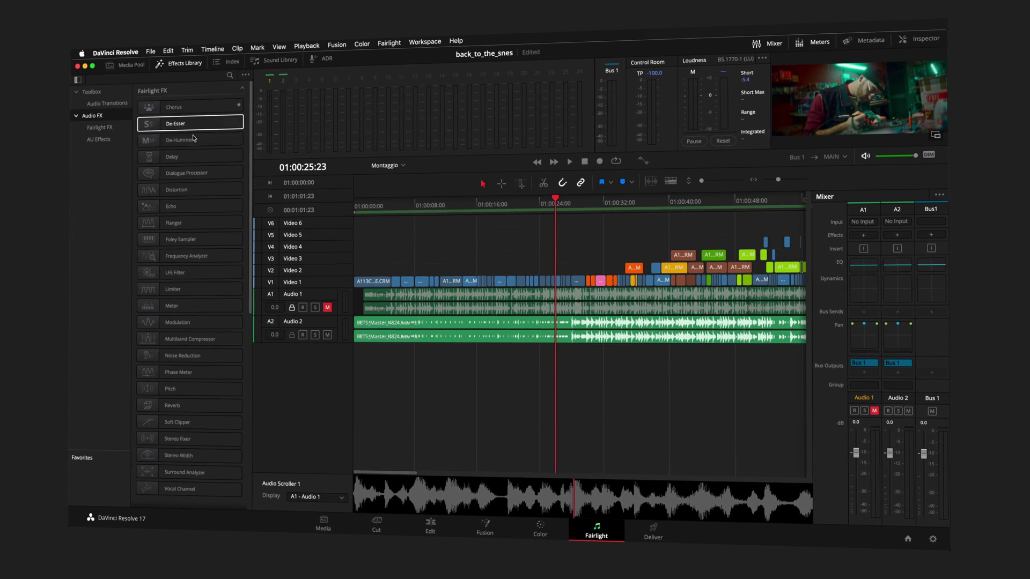
pyautogui.moveTo(253, 141); pyautogui.dragTo(379, 145)
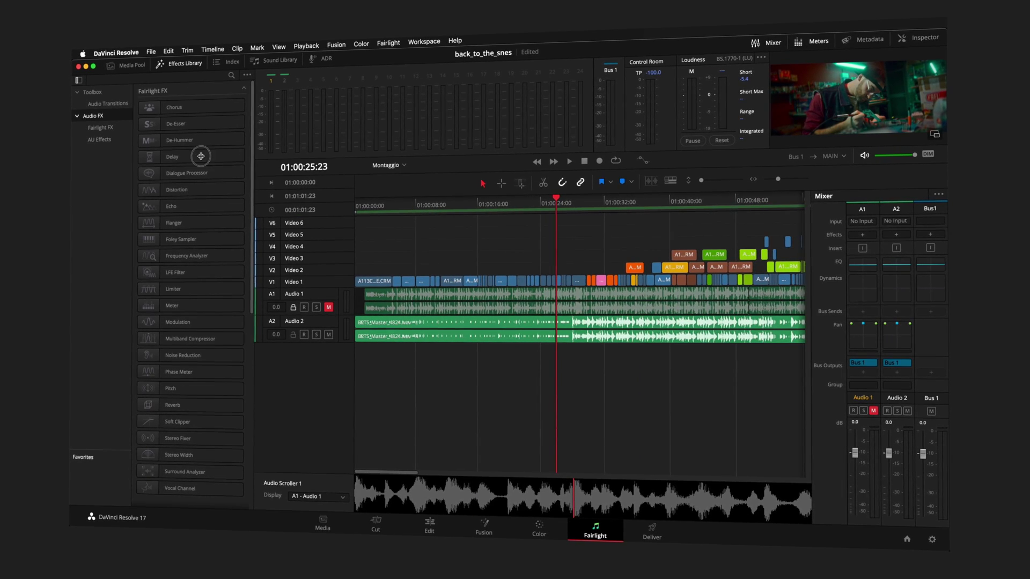
pyautogui.moveTo(201, 156); pyautogui.dragTo(138, 163)
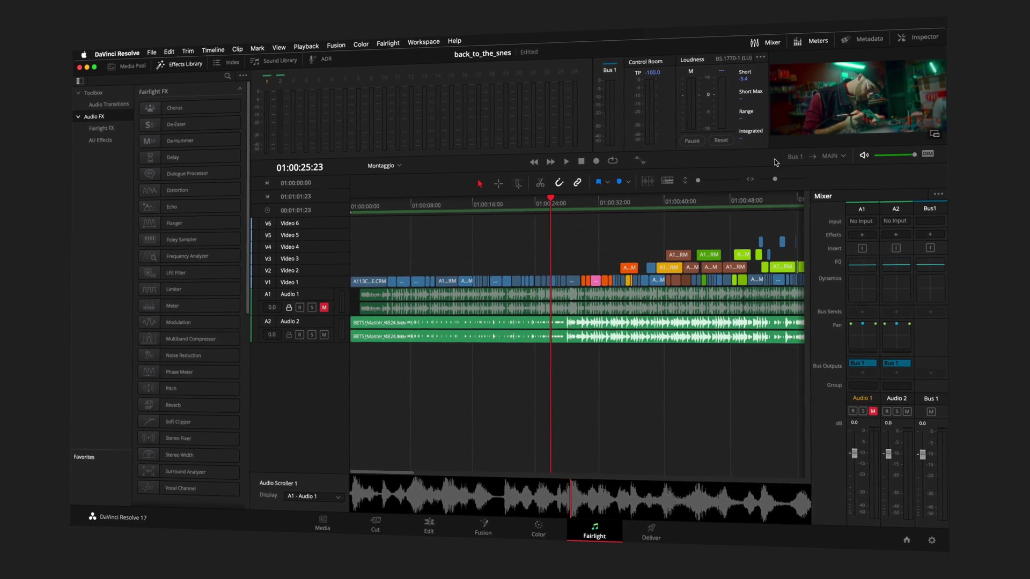
# Step: Detach the Fairlight viewer as a floating window, move it over the timeline and dock it again
pyautogui.click(933, 136)
pyautogui.moveTo(482, 233); pyautogui.dragTo(658, 148)
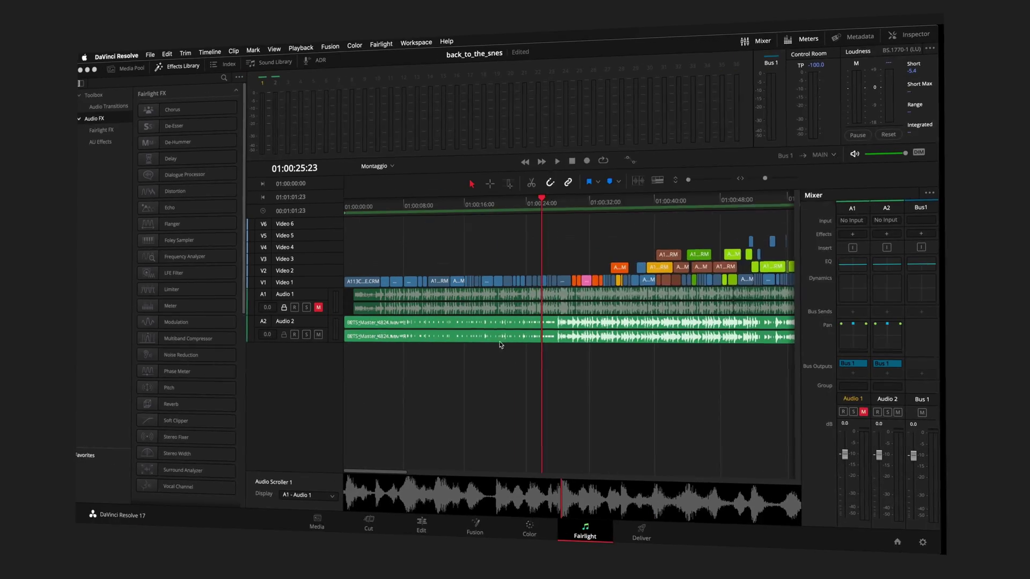
pyautogui.click(834, 102)
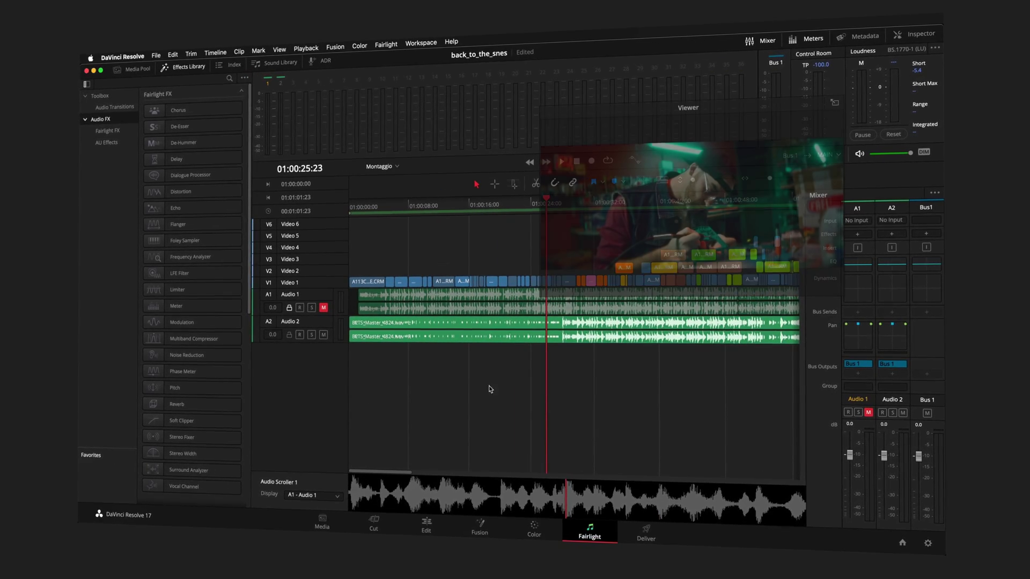
# Step: Switch between the Color and Fairlight pages and open the Edit page
pyautogui.click(541, 532)
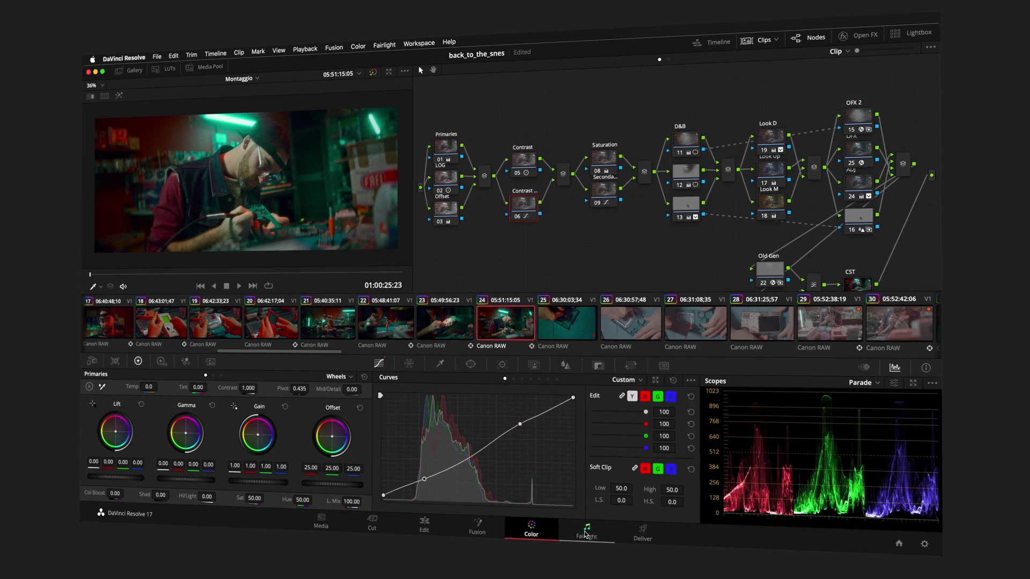
pyautogui.click(579, 533)
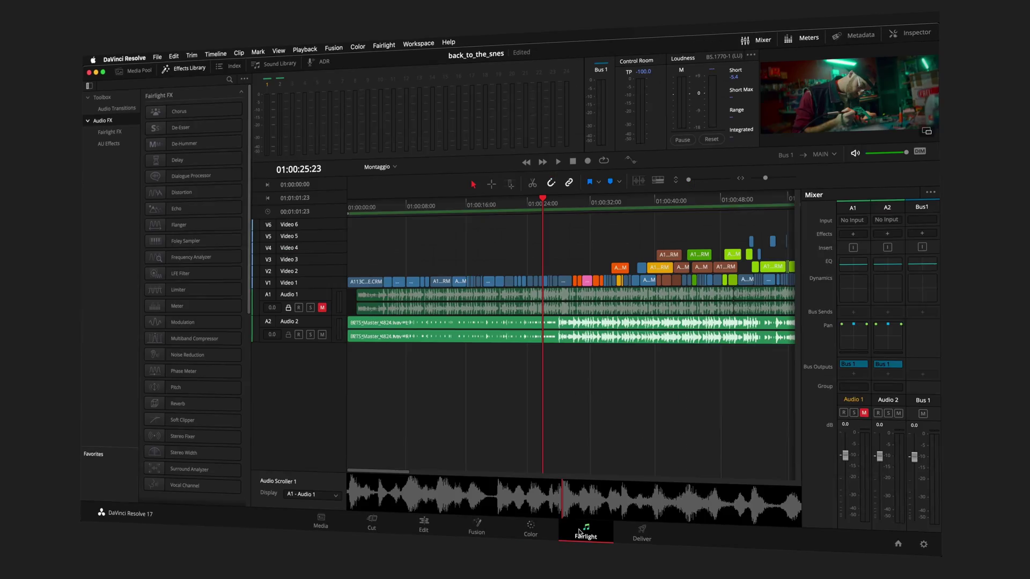
pyautogui.click(423, 526)
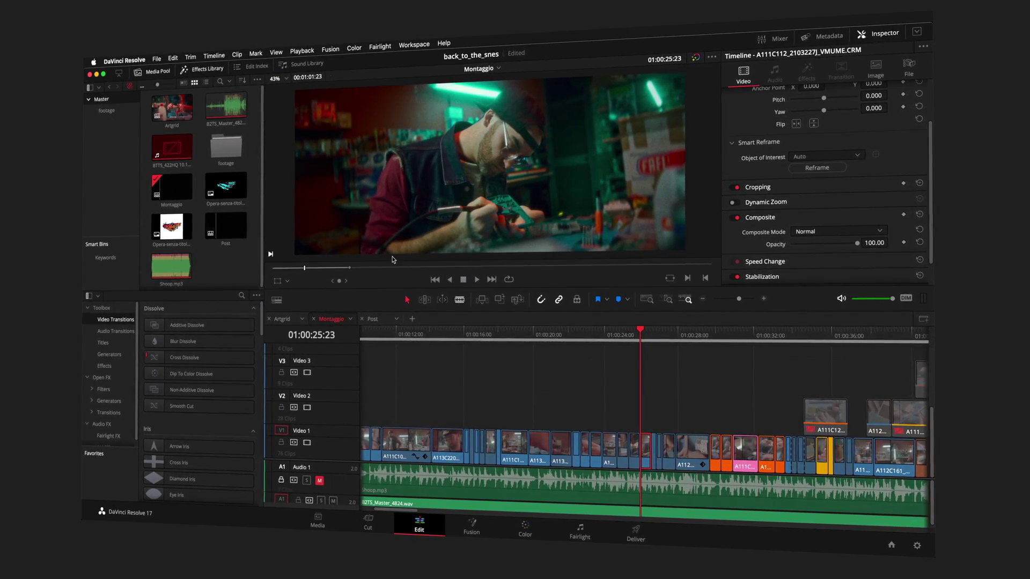
# Step: Hide the Effects Library and Media Pool on the Edit page and show both again
pyautogui.click(202, 69)
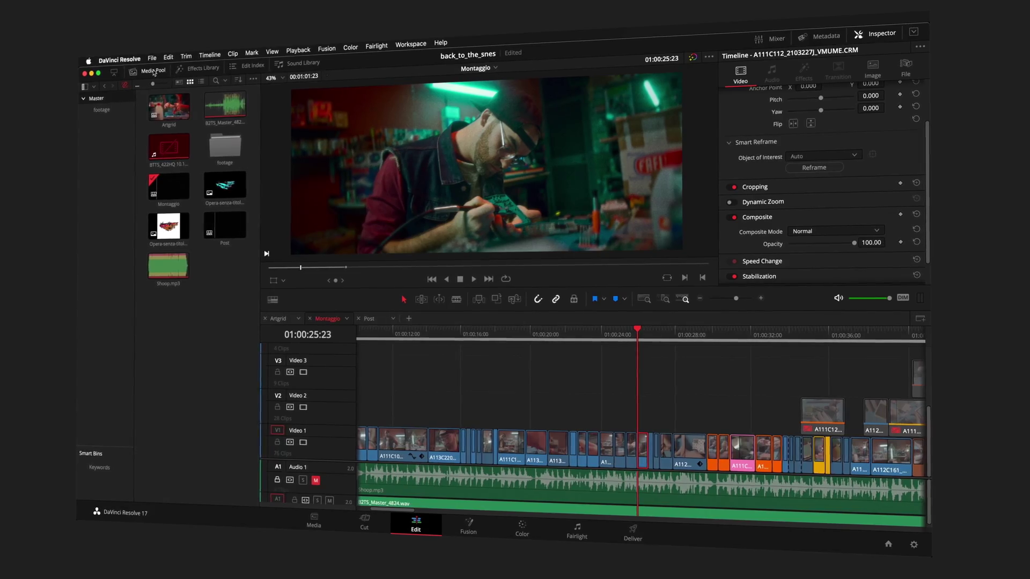
pyautogui.click(152, 71)
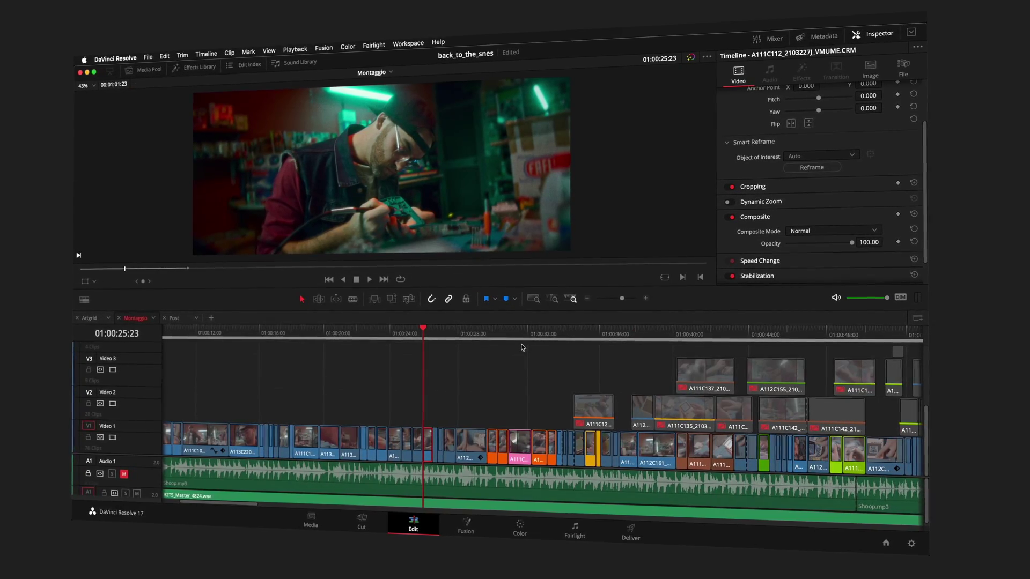
pyautogui.click(143, 69)
pyautogui.click(195, 67)
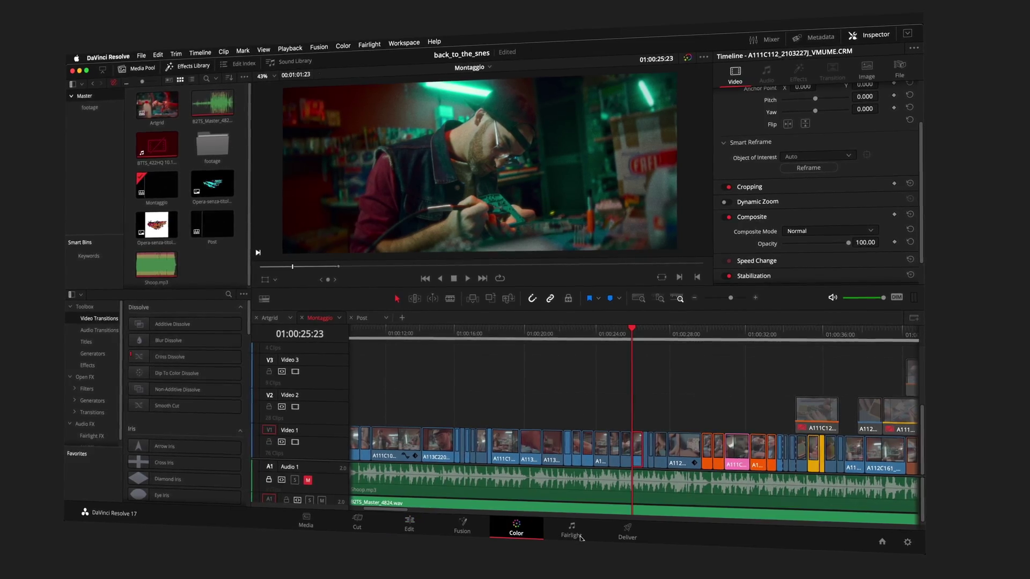
# Step: Return to the Fairlight page by way of the Color page and select the music clip on the Audio 2 track
pyautogui.click(517, 528)
pyautogui.click(581, 536)
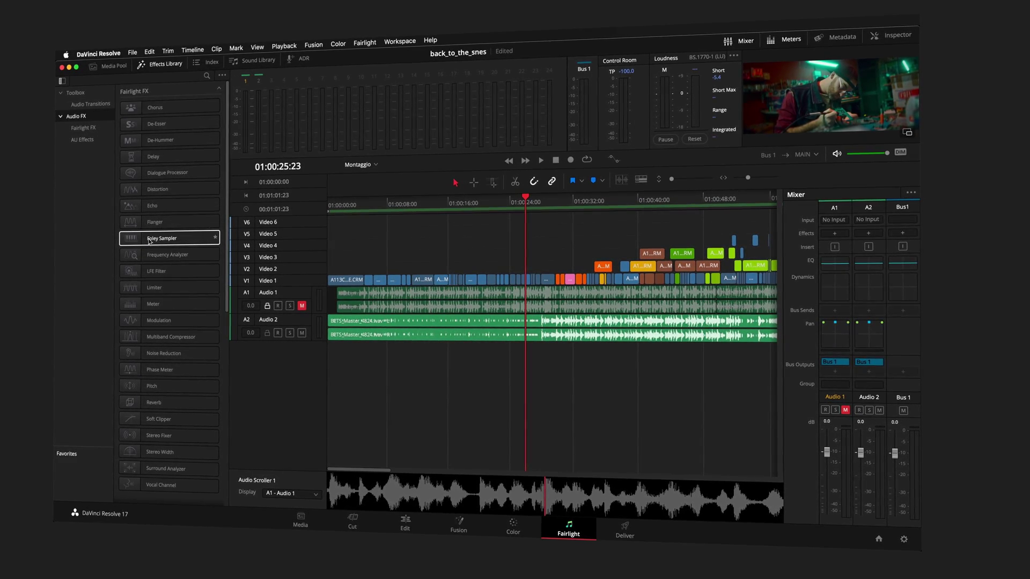
pyautogui.click(527, 331)
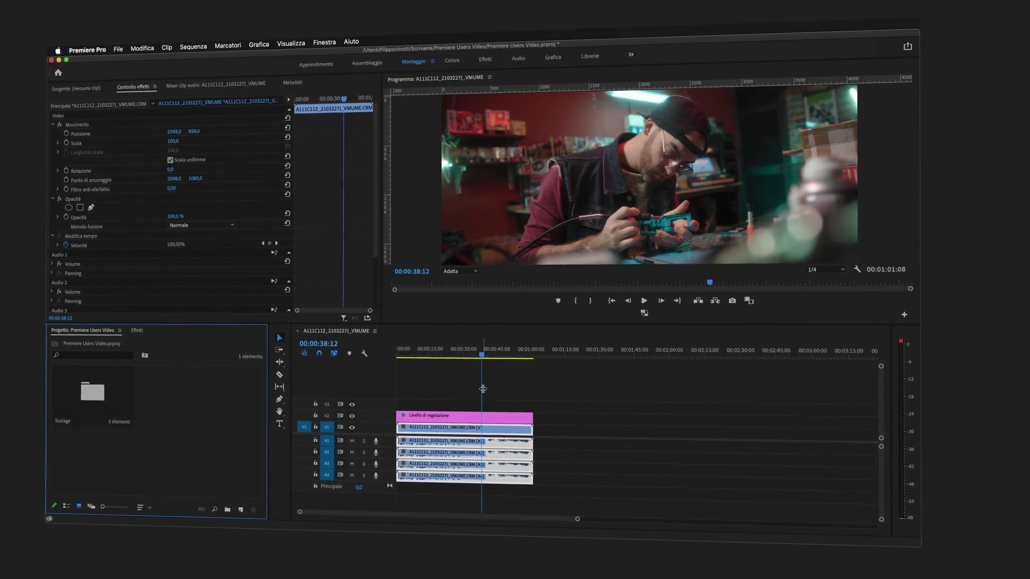
# Step: Clear the clip selection in Premiere Pro's timeline and open the Deliver page in DaVinci Resolve
pyautogui.click(499, 390)
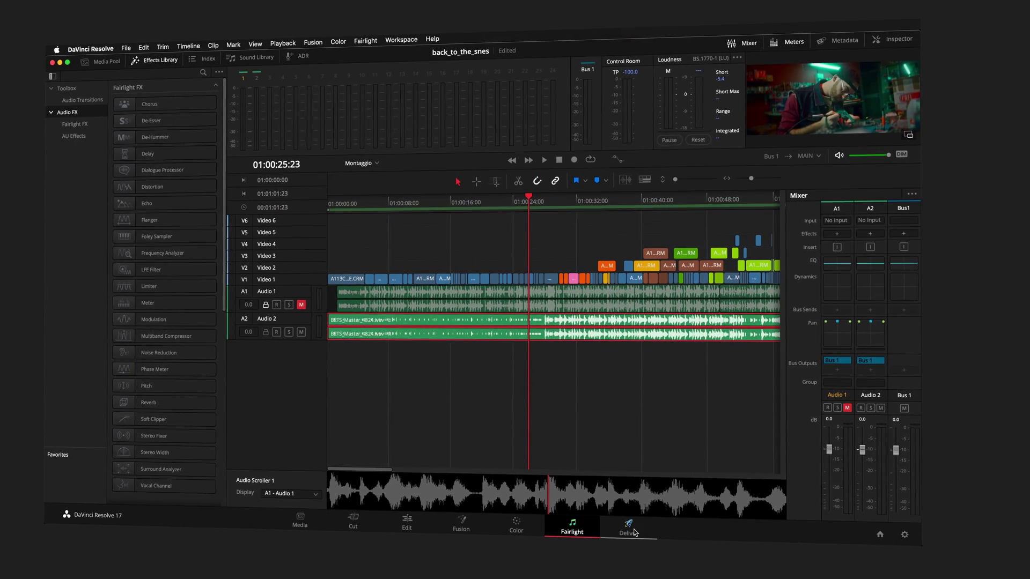
pyautogui.click(626, 530)
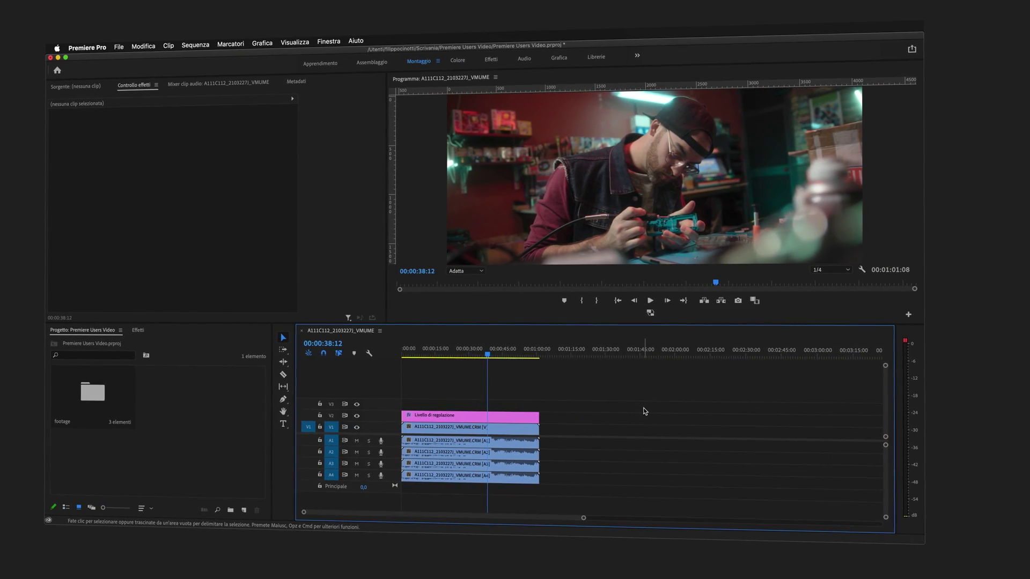
# Step: In Premiere Pro, open the sequence's export settings, set the format to HEVC (H.265) and reposition the dialog
pyautogui.press('super+m')
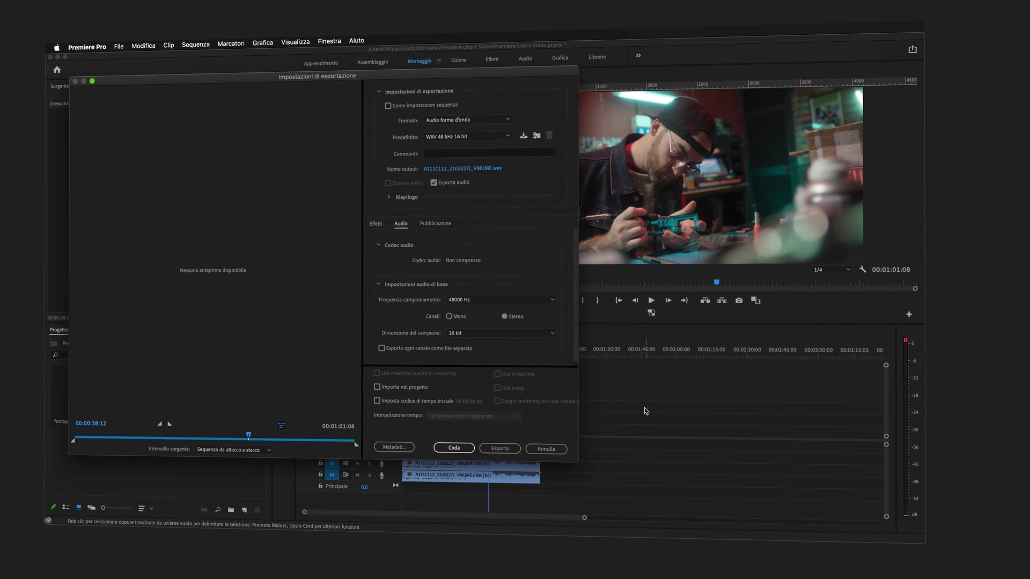
pyautogui.click(474, 125)
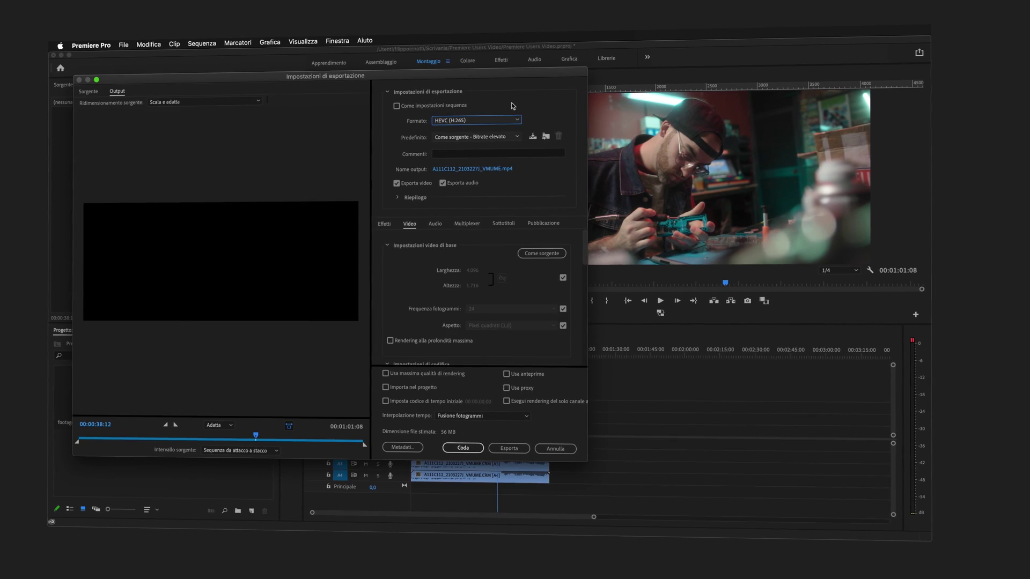
pyautogui.moveTo(514, 78); pyautogui.dragTo(580, 69)
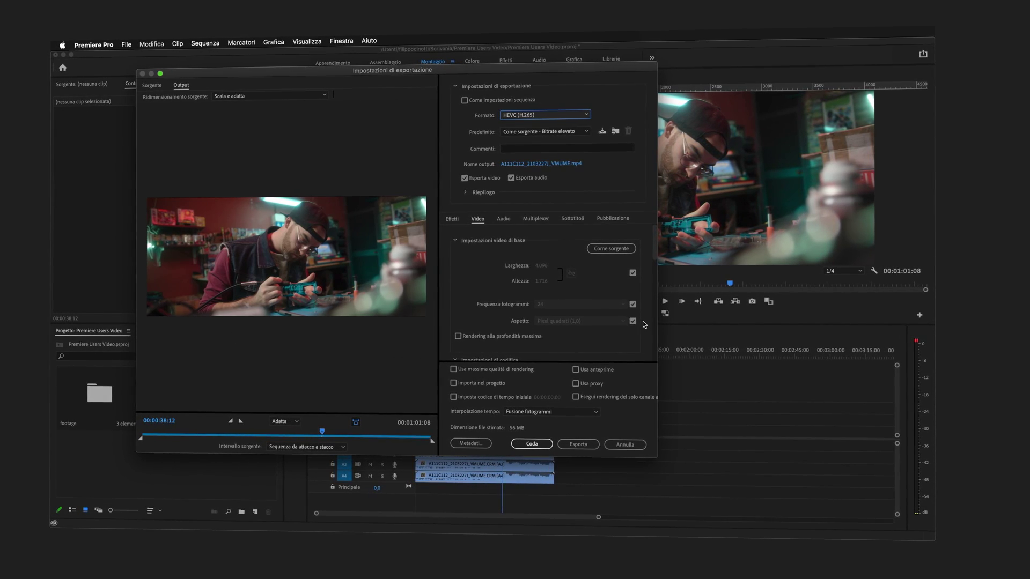
# Step: Look through the HEVC video export options, including mastering display, content light levels, bitrate and VR settings
pyautogui.scroll(-8, 642, 320)
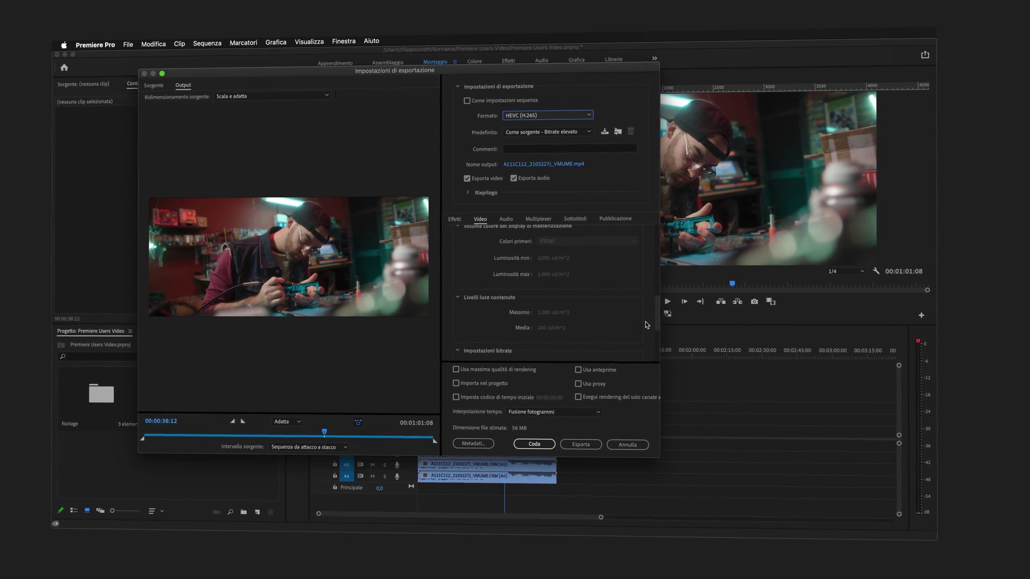
pyautogui.scroll(-5, 645, 322)
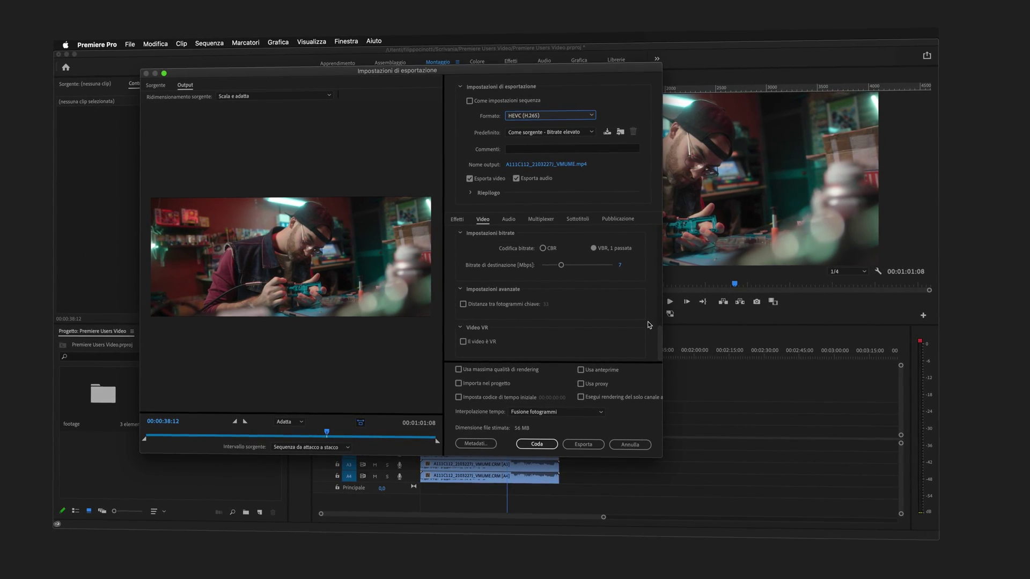
pyautogui.scroll(8, 649, 322)
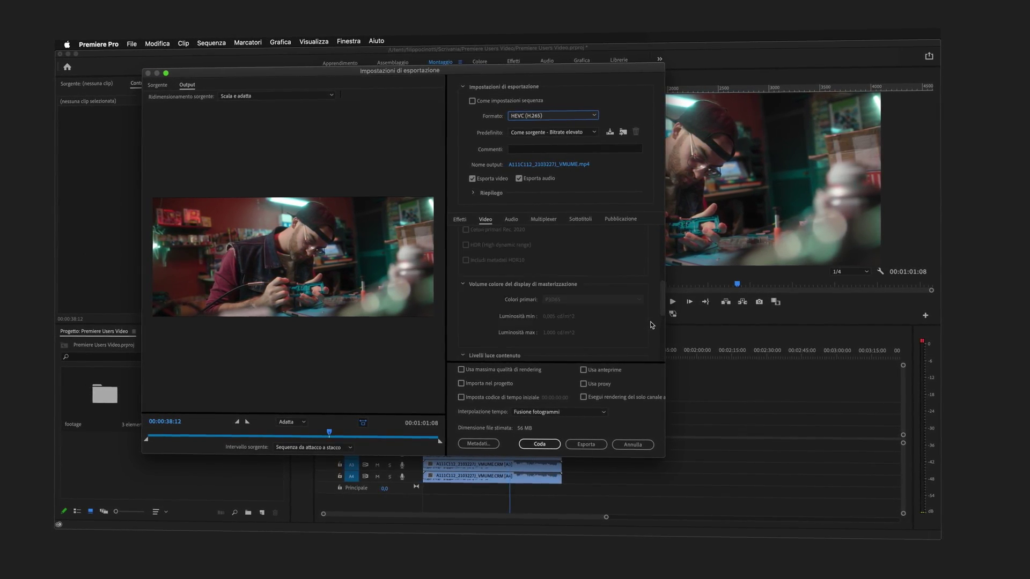
pyautogui.scroll(3, 652, 325)
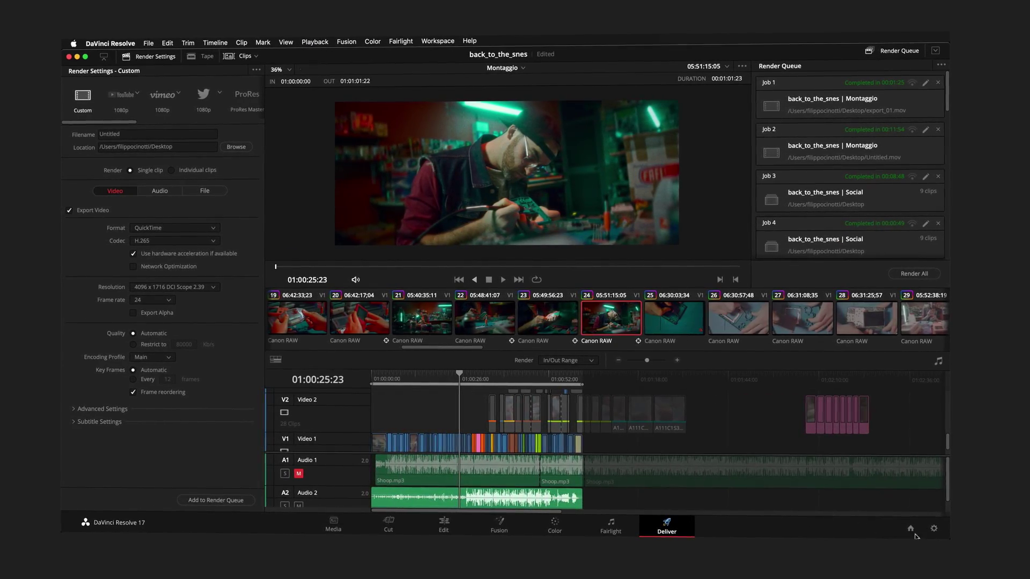
# Step: On DaVinci Resolve's Deliver page, expand the Advanced Settings and look through the render settings, Render Queue and export presets
pyautogui.click(76, 410)
pyautogui.scroll(-5, 81, 413)
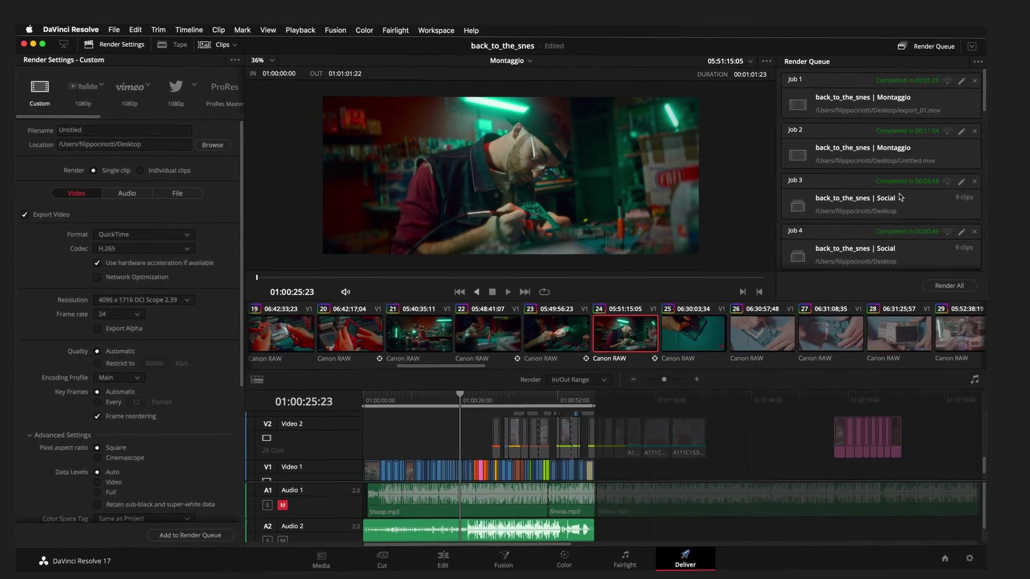
pyautogui.scroll(-10, 778, 167)
pyautogui.scroll(-3, 893, 169)
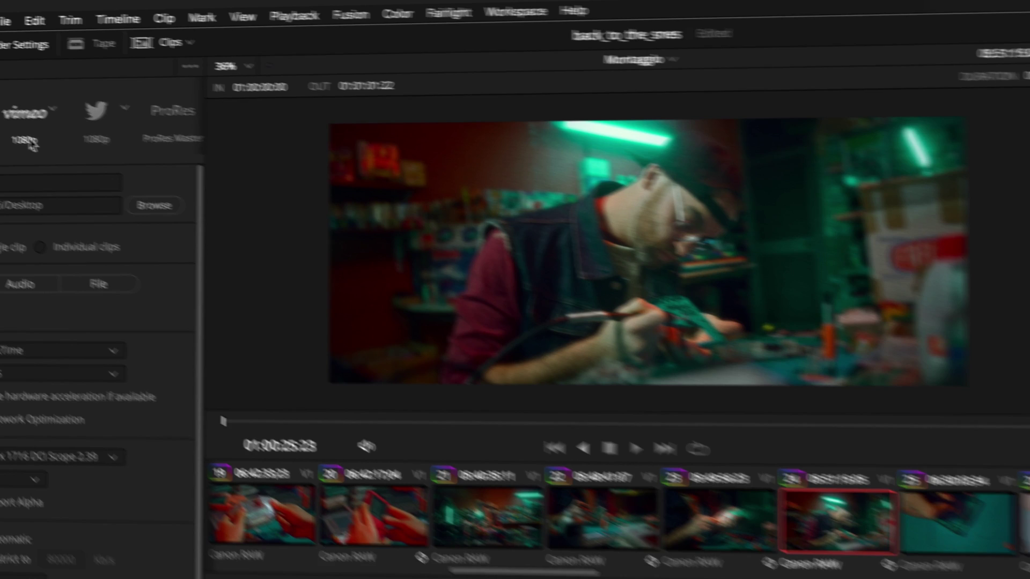
pyautogui.hscroll(10, 31, 144)
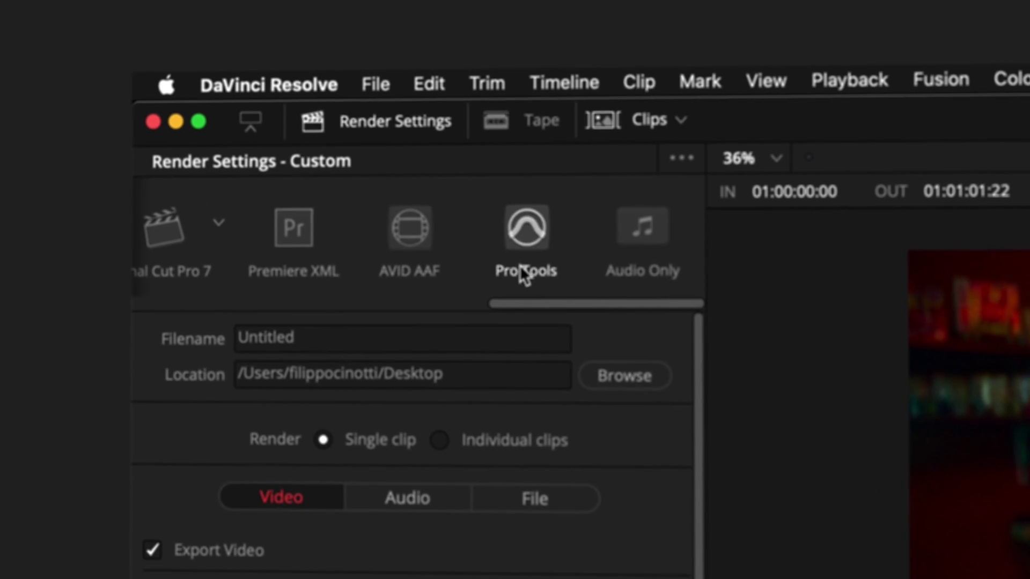
# Step: Look through the Deliver page's export presets, from Pro Tools and Audio Only back to Custom, YouTube, Vimeo and Twitter, and the render settings
pyautogui.hscroll(-5, 515, 257)
pyautogui.hscroll(-10, 466, 261)
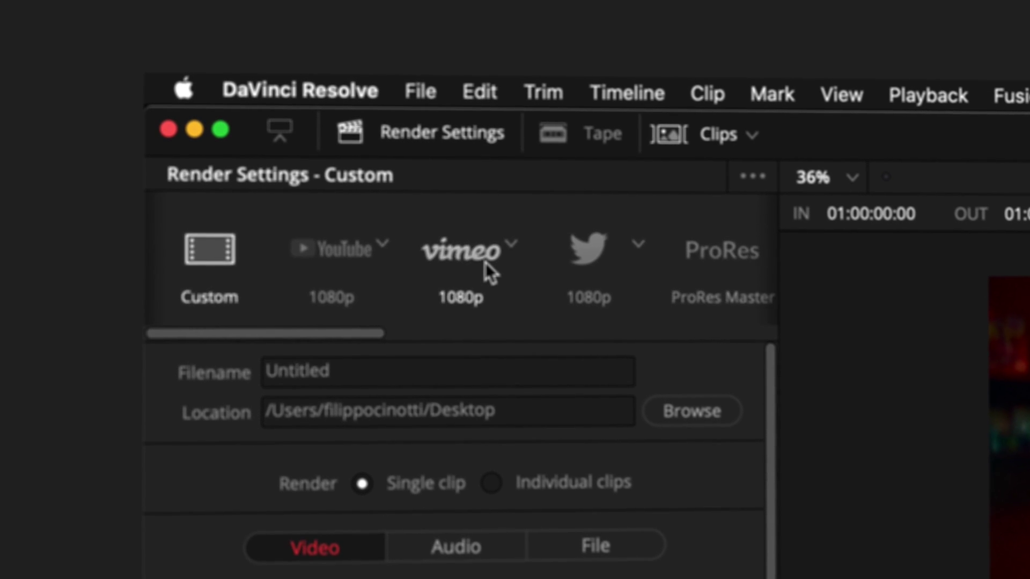
pyautogui.hscroll(3, 485, 262)
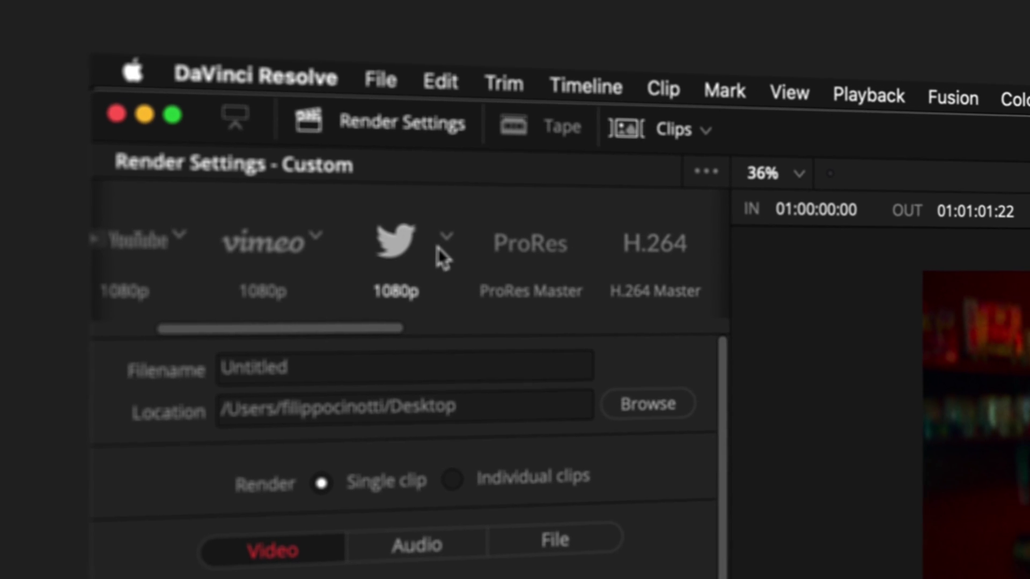
pyautogui.hscroll(-3, 445, 258)
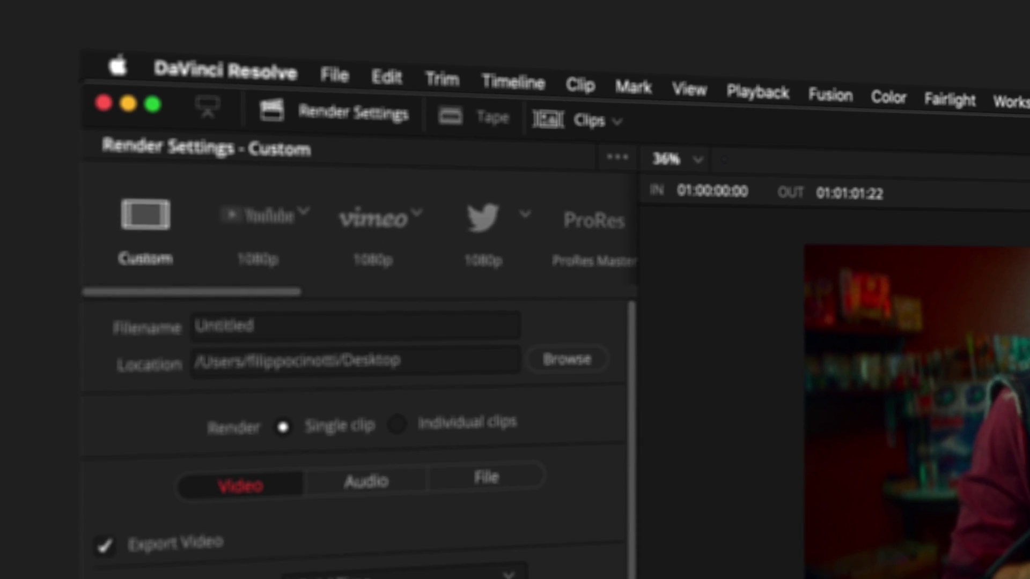
pyautogui.scroll(-10, 467, 424)
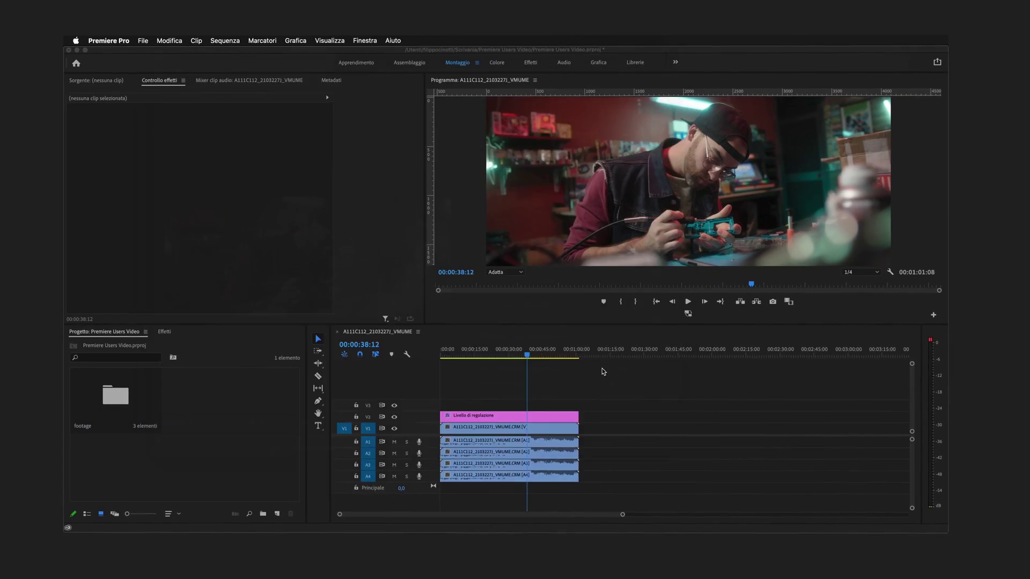
# Step: Switch to Premiere Pro, open the sequence's export settings and close them without exporting
pyautogui.press('super+m')
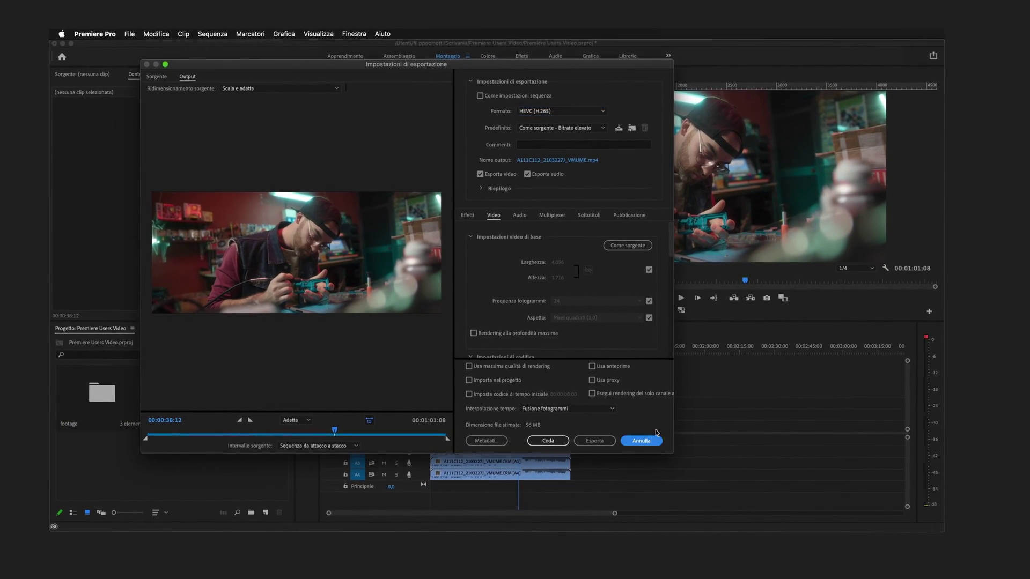
pyautogui.click(654, 443)
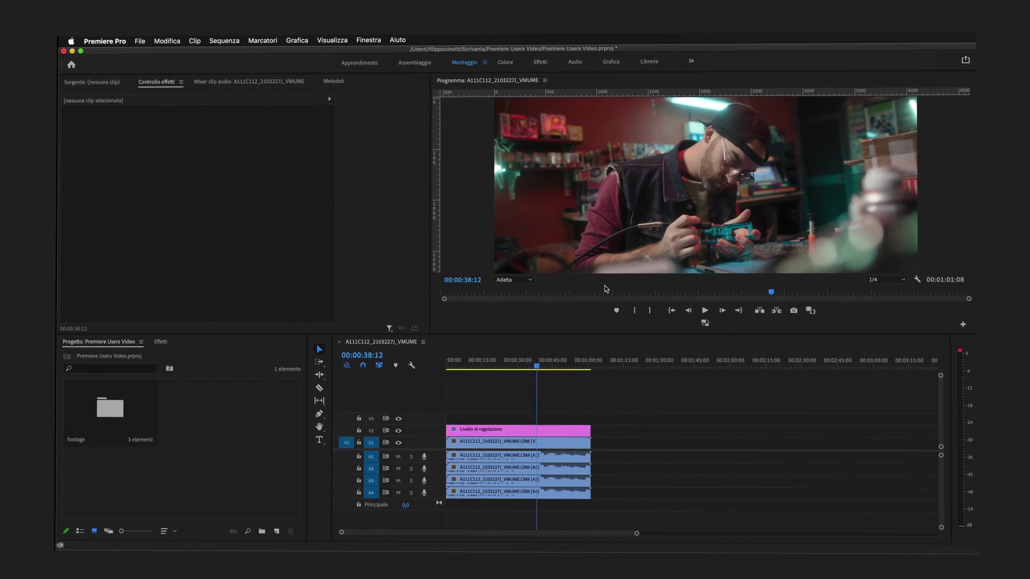
# Step: Delete the adjustment layer above the footage clip in Premiere Pro's timeline and switch to DaVinci Resolve's Deliver page
pyautogui.click(561, 428)
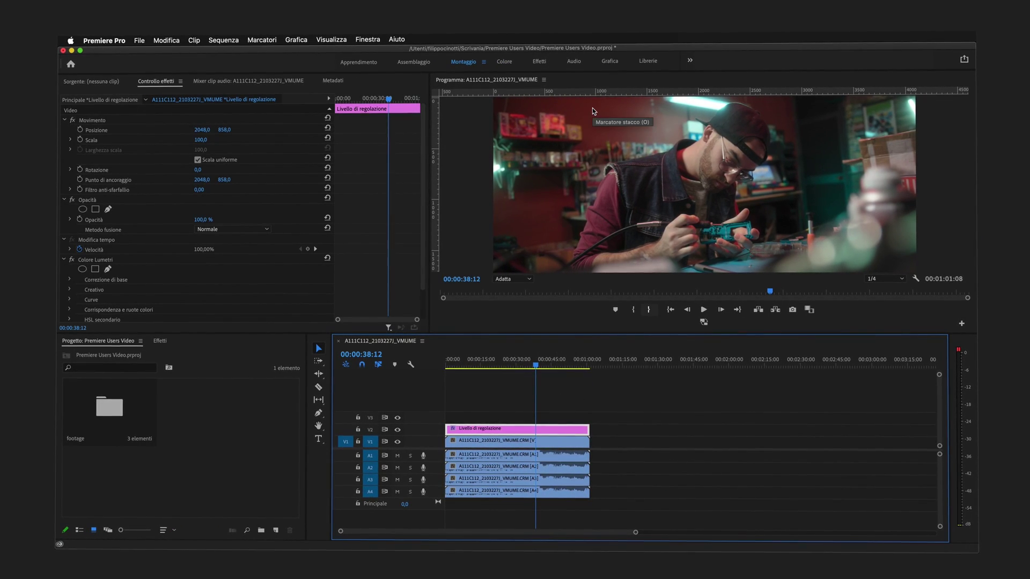
pyautogui.press('Delete')
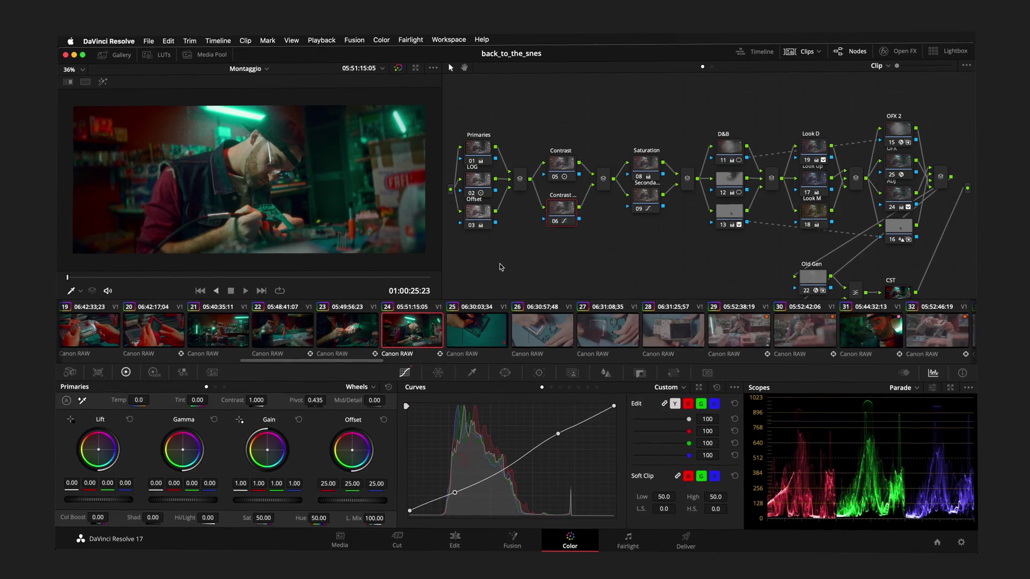
pyautogui.click(697, 542)
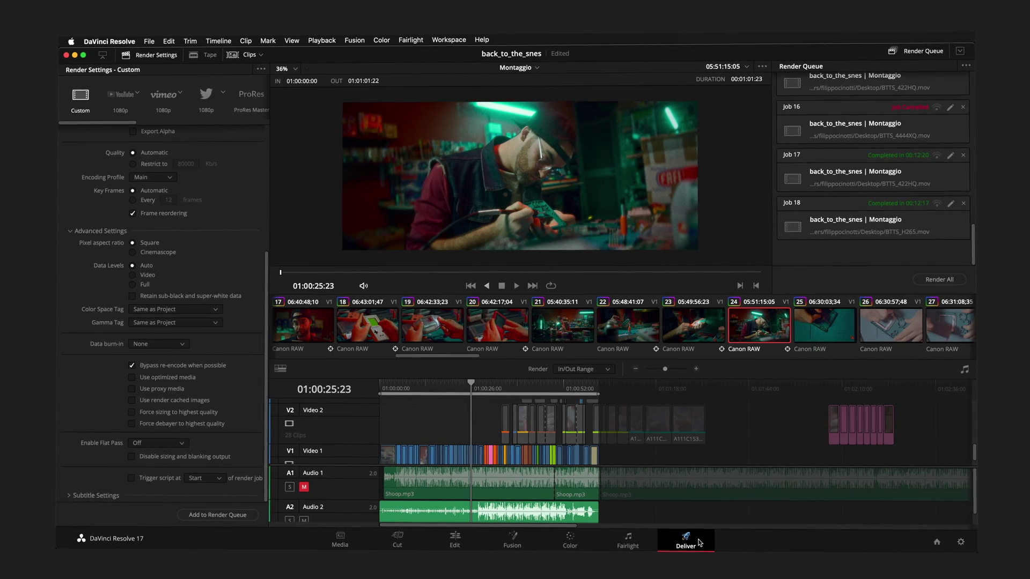